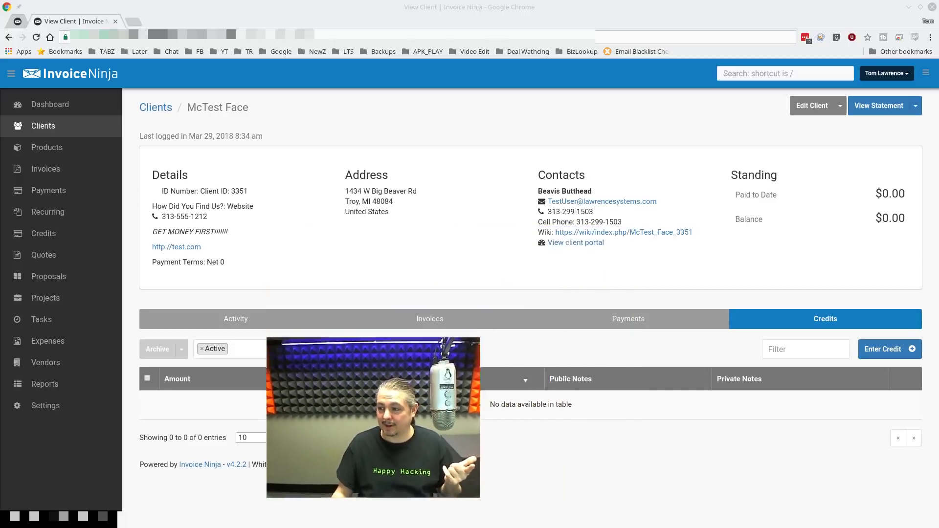
- Start a new quote for the client whose record is open
{"action": "key", "text": "alt+Tab"}
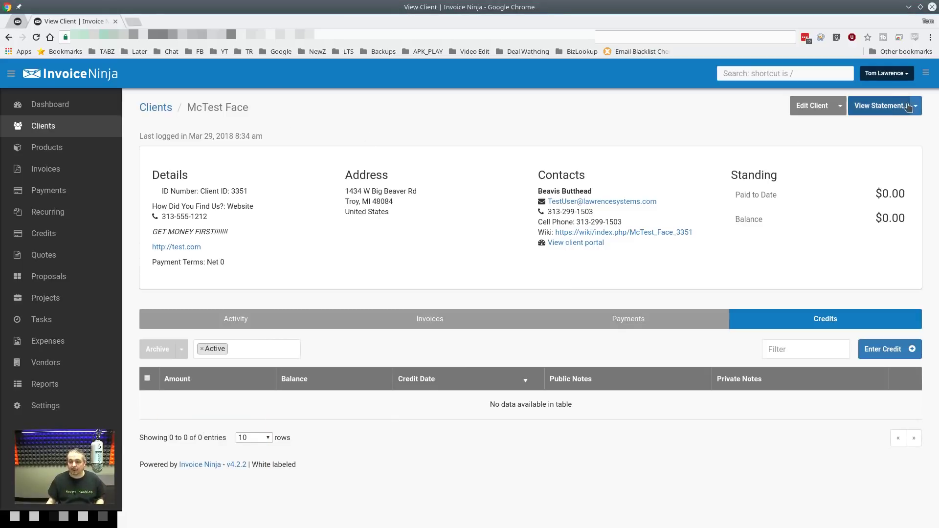
{"action": "left_click", "coordinate": [915, 106]}
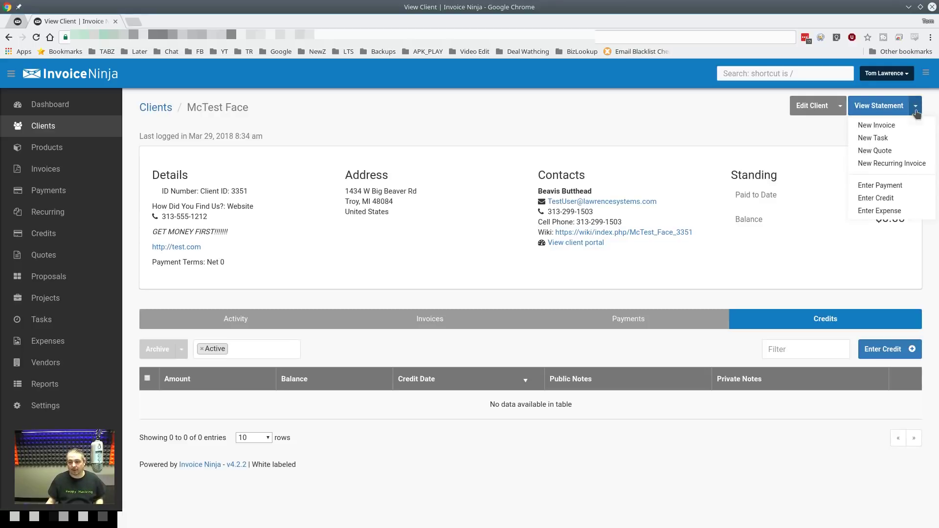
{"action": "left_click", "coordinate": [875, 150]}
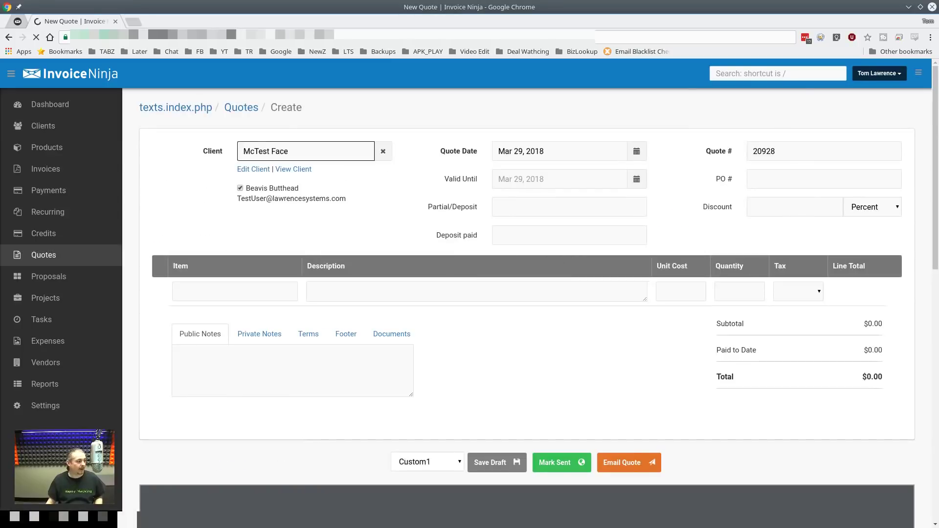
- Add a first line item named Compute with the description "**Lenovo ThinkCentre SFF M700** Core i3-6100, 8GB RAM 240GB SSD, W10P" on three lines
{"action": "left_click", "coordinate": [245, 292]}
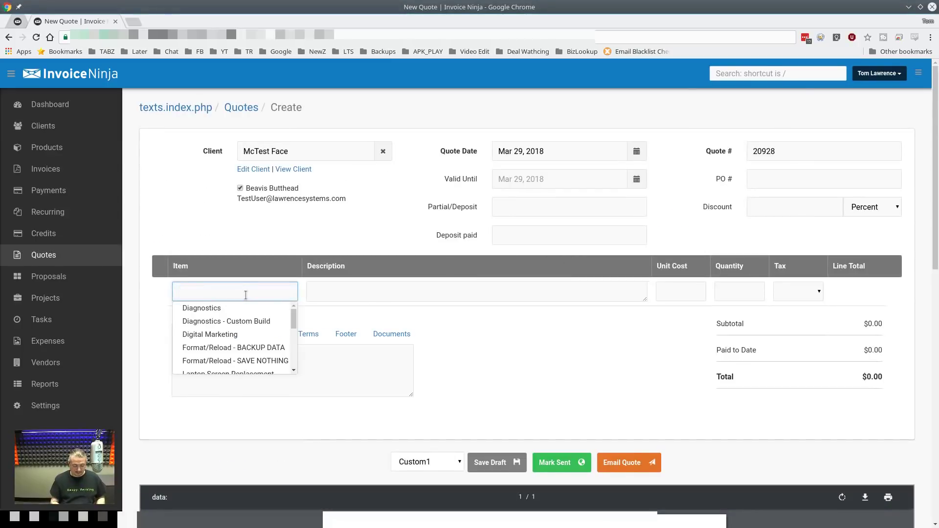
{"action": "type", "text": "Compute"}
{"action": "key", "text": "Tab"}
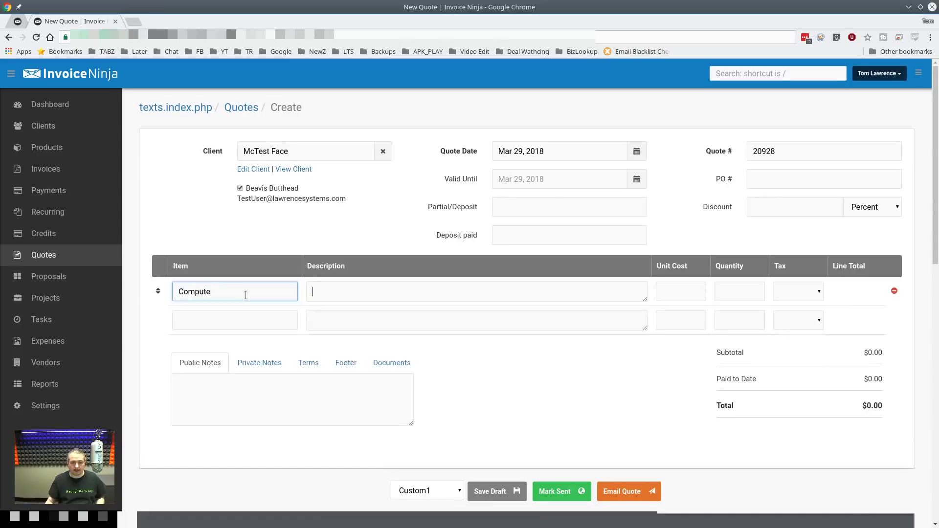
{"action": "left_click_drag", "start_coordinate": [643, 333], "coordinate": [660, 378]}
{"action": "key", "text": "Up"}
{"action": "key", "text": "End"}
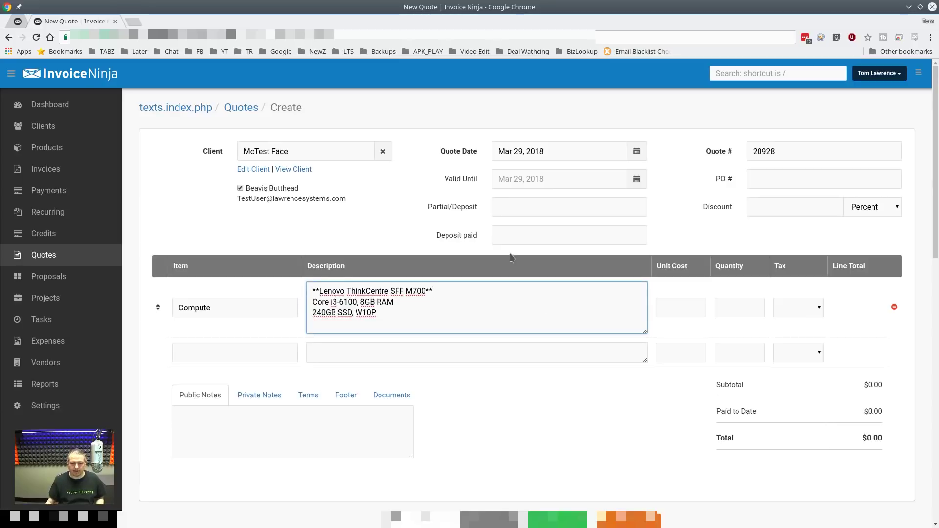
{"action": "left_click", "coordinate": [499, 413]}
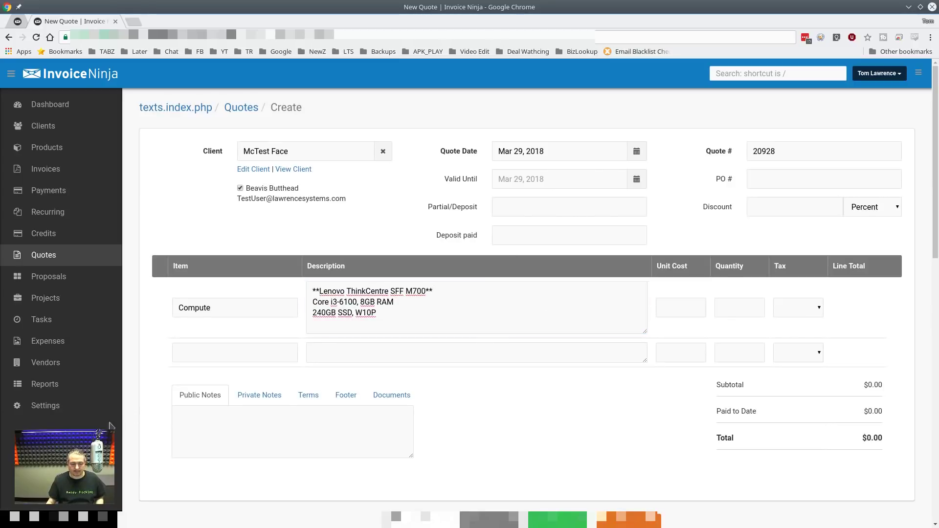
- Check the quote preview and correct the first line item's name to Computer
{"action": "scroll", "coordinate": [218, 420], "scroll_direction": "down", "scroll_amount": 8}
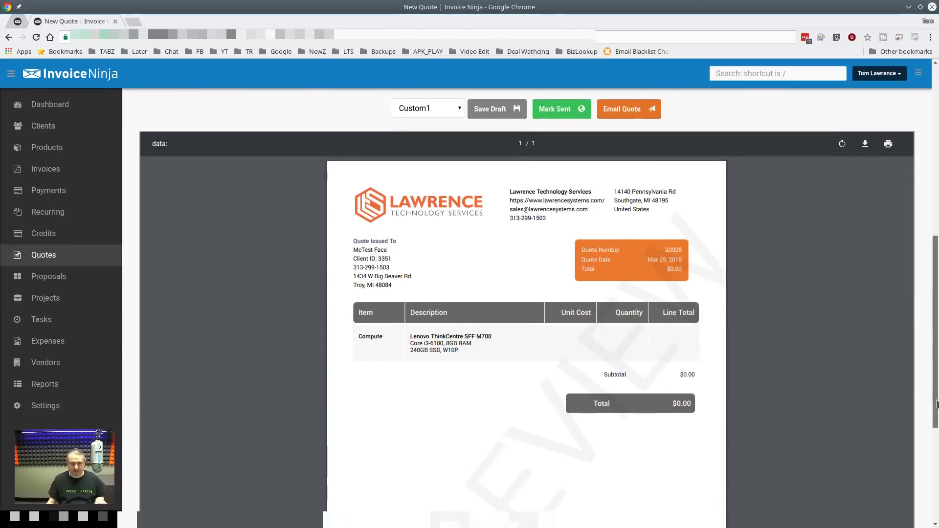
{"action": "scroll", "coordinate": [936, 404], "scroll_direction": "up", "scroll_amount": 7}
{"action": "left_click", "coordinate": [242, 279]}
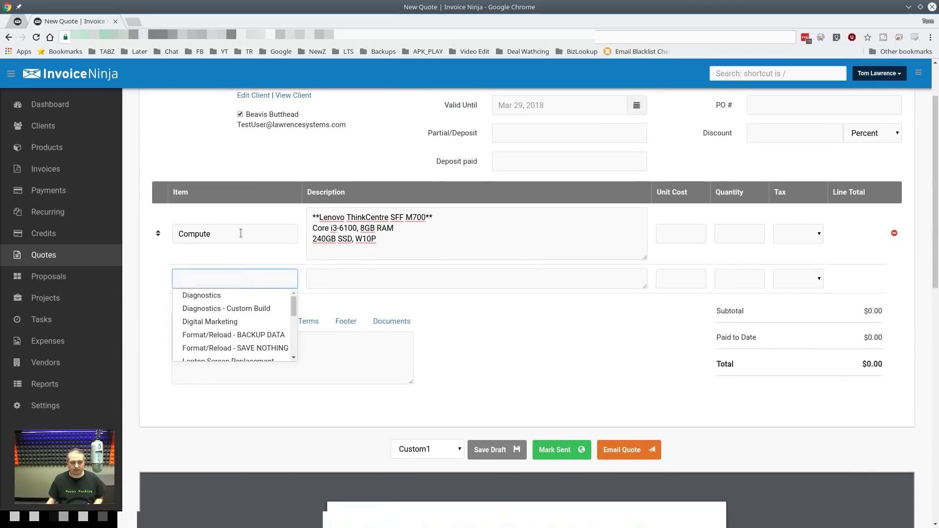
{"action": "left_click", "coordinate": [241, 233]}
{"action": "type", "text": "r"}
- Add the saved product On Site (HOURLY) as the second line item
{"action": "left_click", "coordinate": [221, 279]}
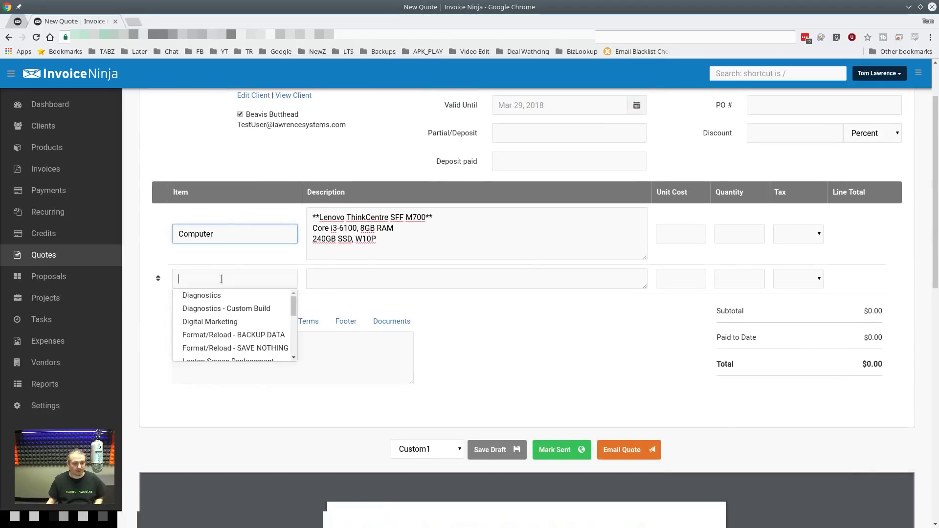
{"action": "type", "text": "la"}
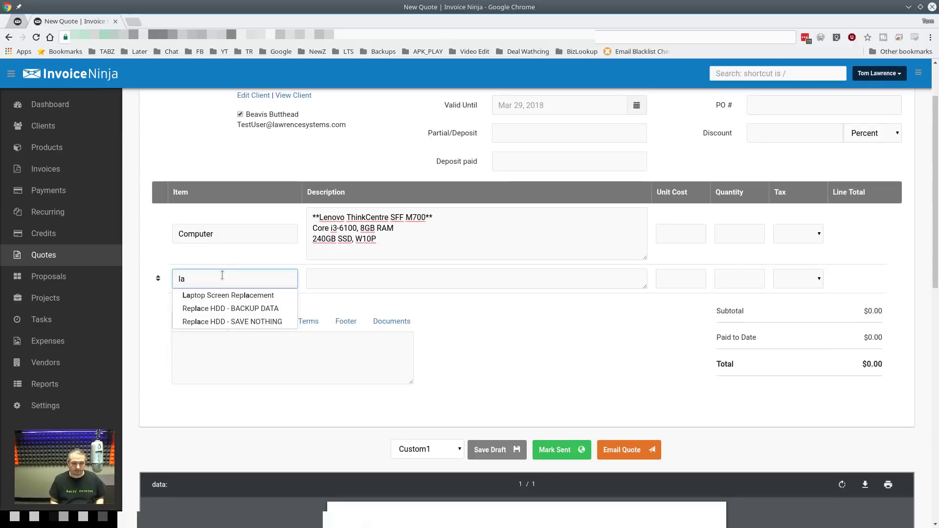
{"action": "key", "text": "ctrl+a"}
{"action": "type", "text": "On"}
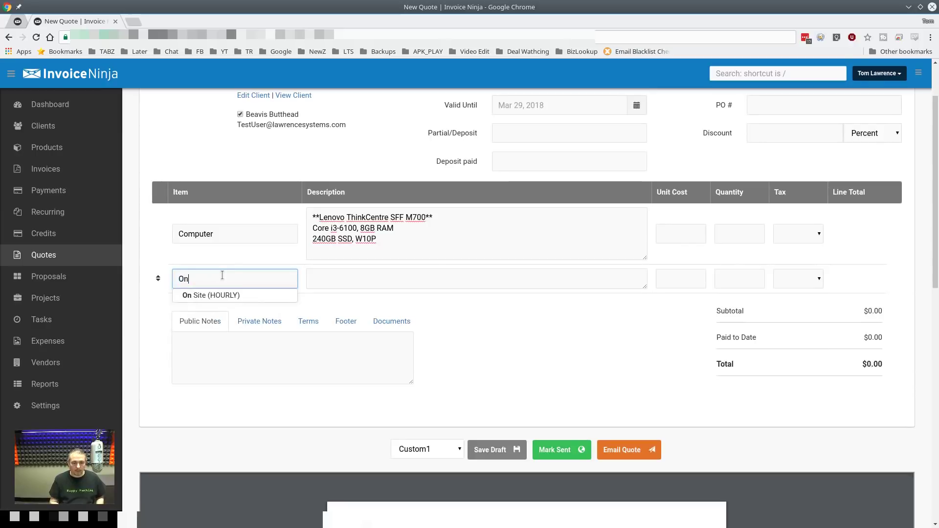
{"action": "left_click", "coordinate": [236, 295]}
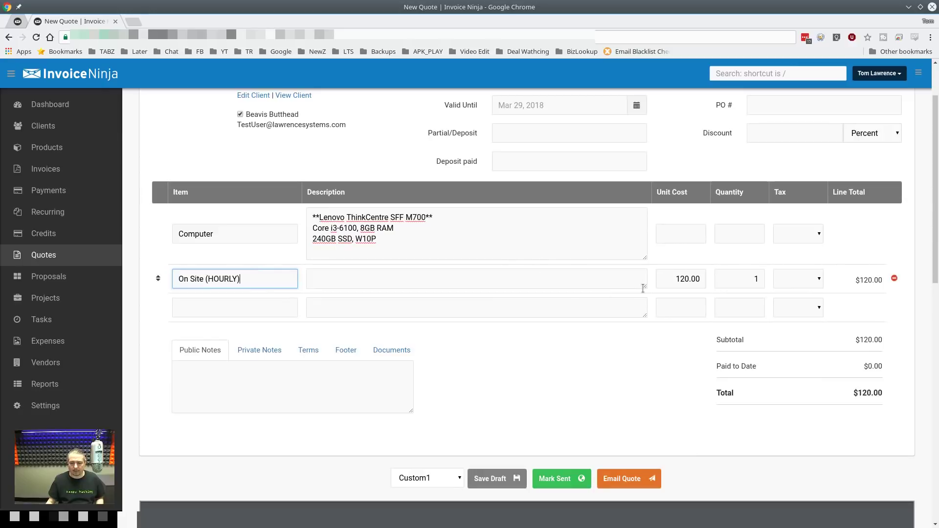
- Describe the On Site (HOURLY) item as "Setup New Computer"
{"action": "left_click", "coordinate": [395, 284]}
{"action": "type", "text": "Set"}
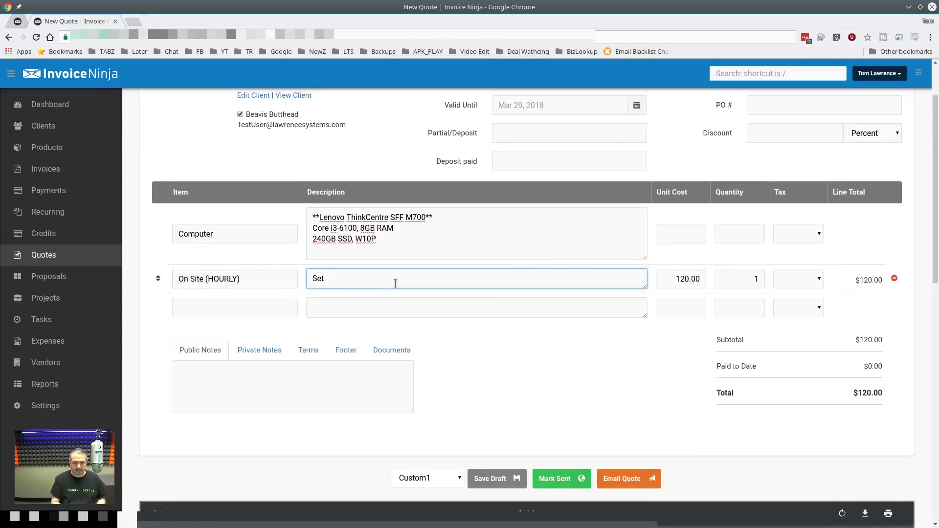
{"action": "type", "text": "up New "}
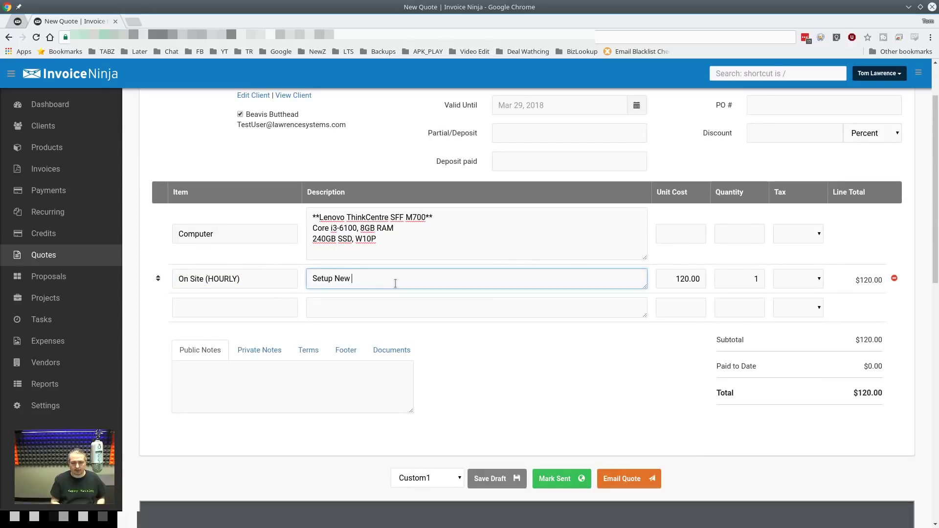
{"action": "type", "text": "compu"}
{"action": "key", "text": "ctrl+shift+Left"}
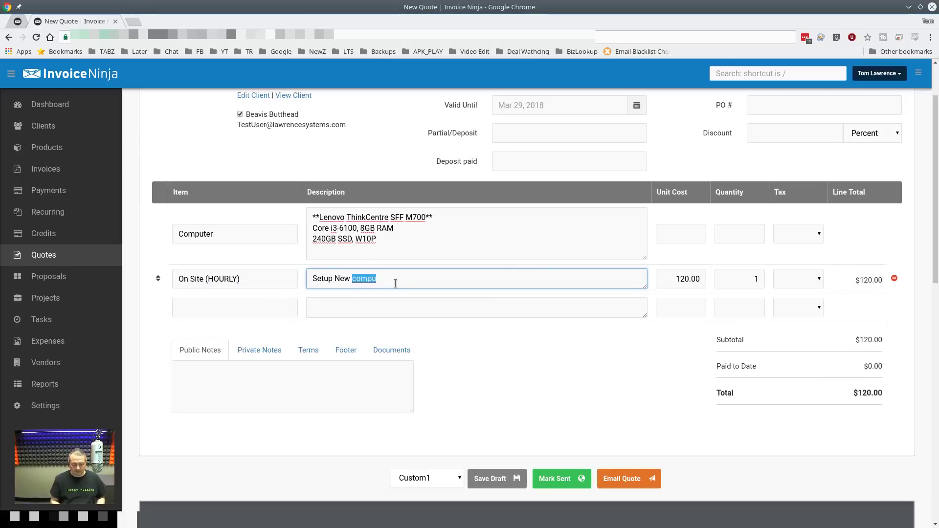
{"action": "type", "text": "com"}
{"action": "key", "text": "BackSpace"}
{"action": "key", "text": "BackSpace"}
{"action": "key", "text": "BackSpace"}
{"action": "type", "text": "Computer"}
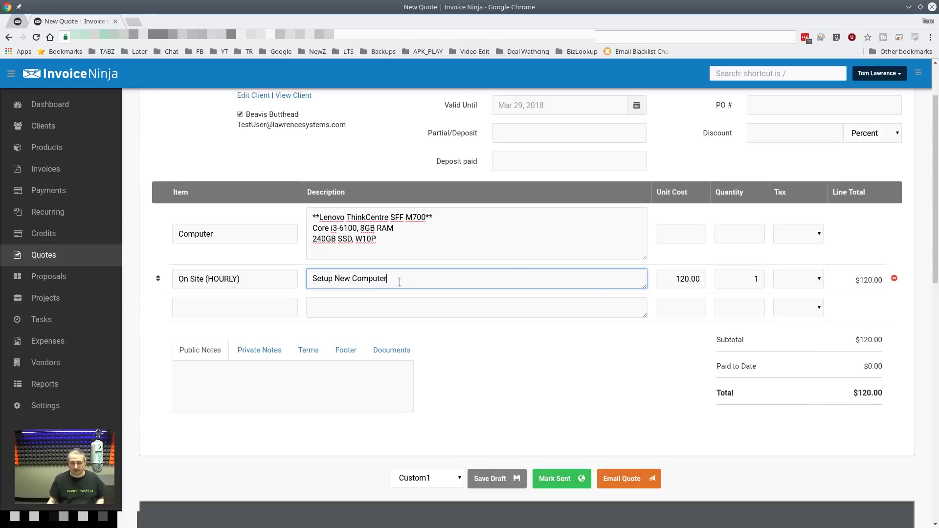
- Add the lines "Connect to Domain" and "Connect Printers" below the first line of the On Site description
{"action": "key", "text": "Return"}
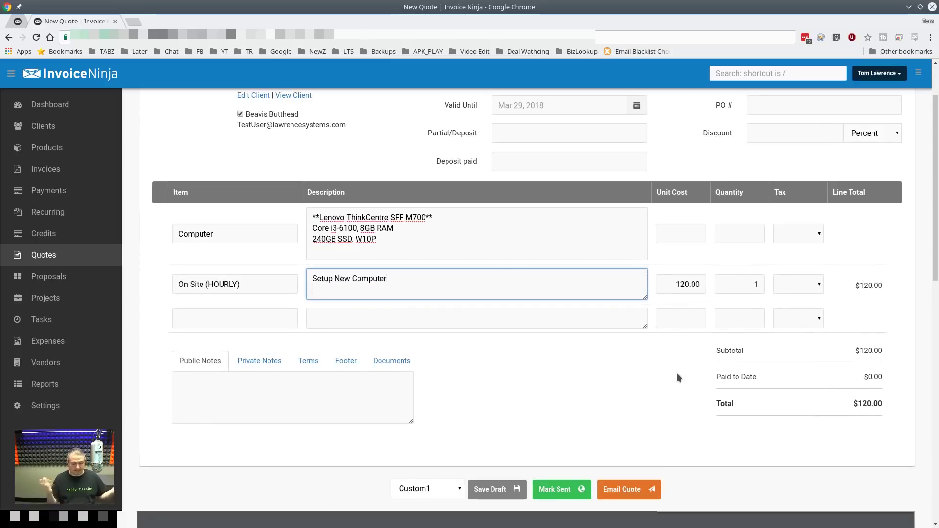
{"action": "type", "text": "C"}
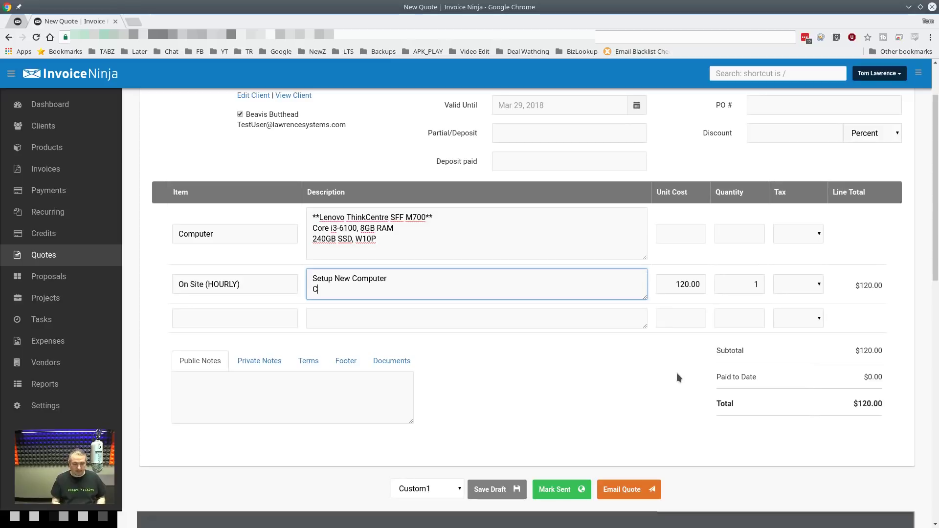
{"action": "type", "text": "onnect Print"}
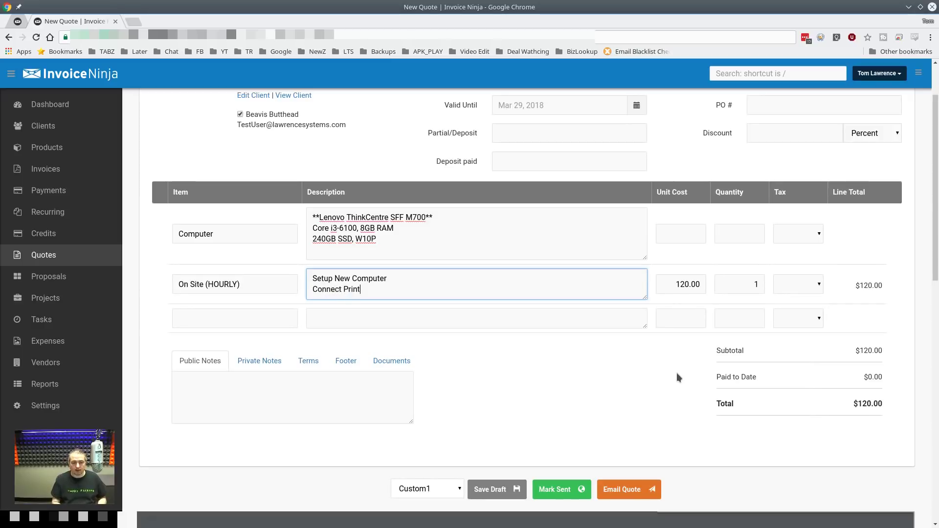
{"action": "type", "text": "ers"}
{"action": "key", "text": "Up"}
{"action": "key", "text": "End"}
{"action": "key", "text": "Return"}
{"action": "type", "text": "Co"}
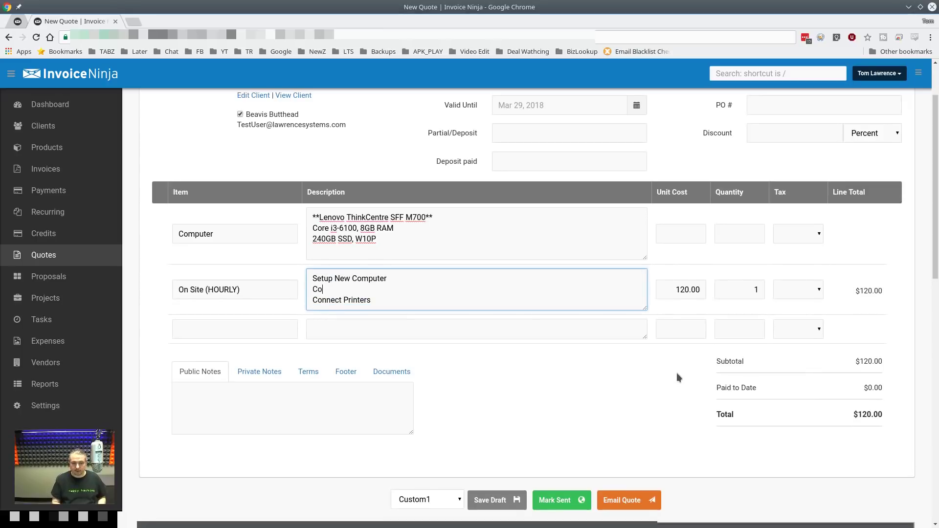
{"action": "type", "text": "nnect to Domain"}
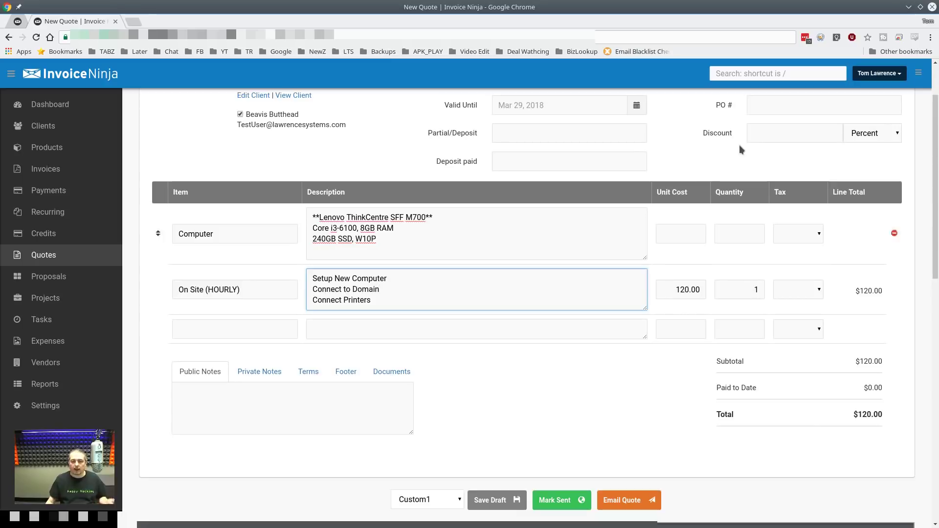
{"action": "left_click", "coordinate": [447, 314]}
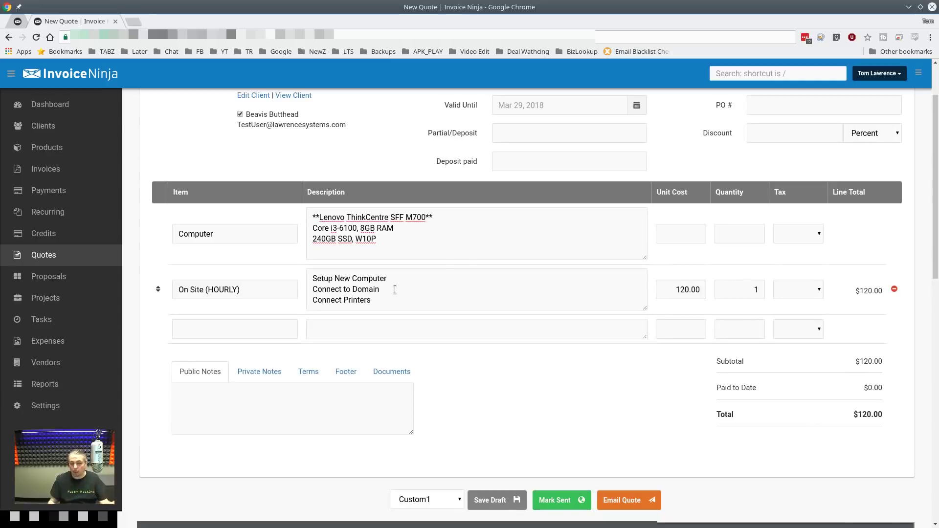
- Set the Computer item's unit cost to 689 and its quantity to 1
{"action": "left_click", "coordinate": [462, 230]}
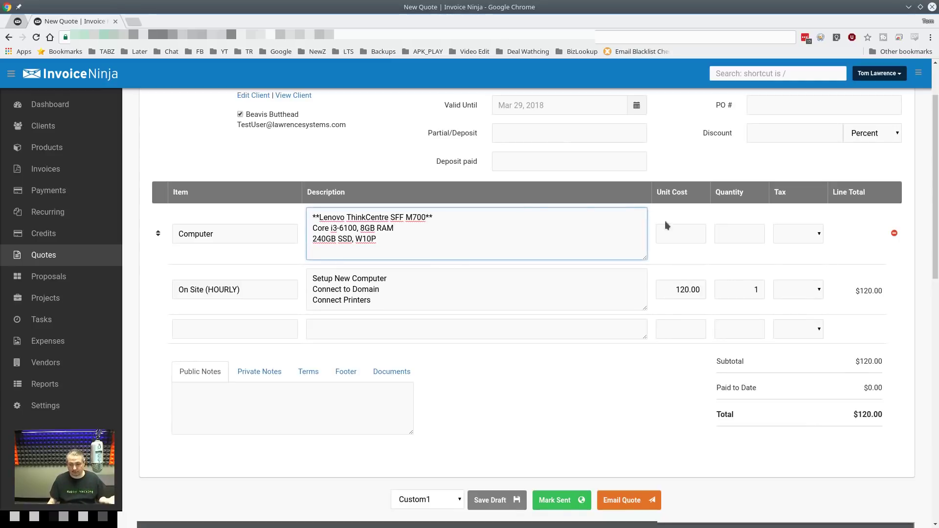
{"action": "left_click", "coordinate": [699, 235]}
{"action": "type", "text": "689"}
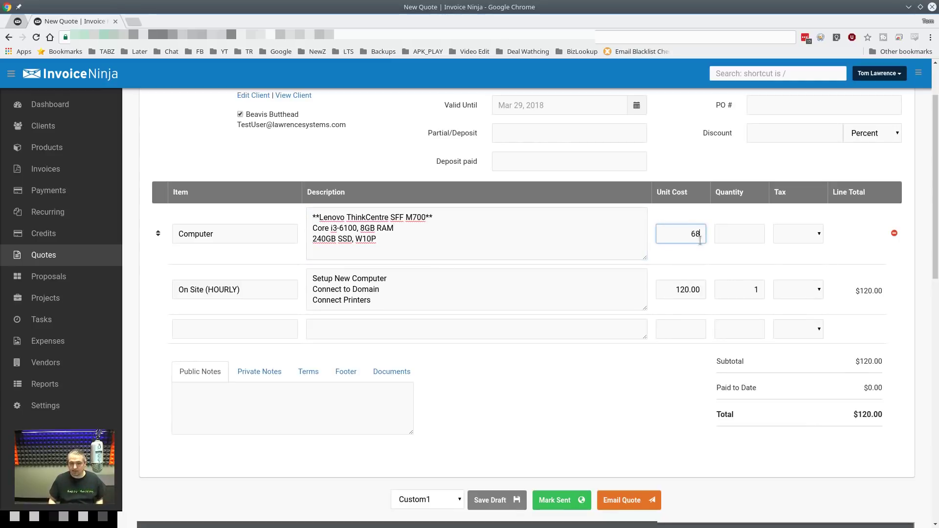
{"action": "left_click", "coordinate": [747, 241]}
{"action": "type", "text": "1"}
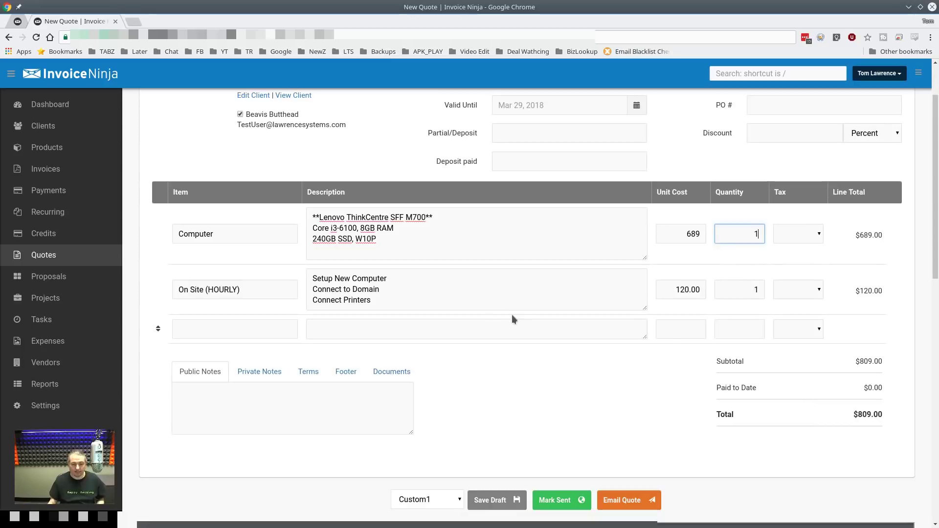
- Try resizing the On Site item's description box and make the Computer item's description box slightly taller
{"action": "left_click", "coordinate": [435, 291]}
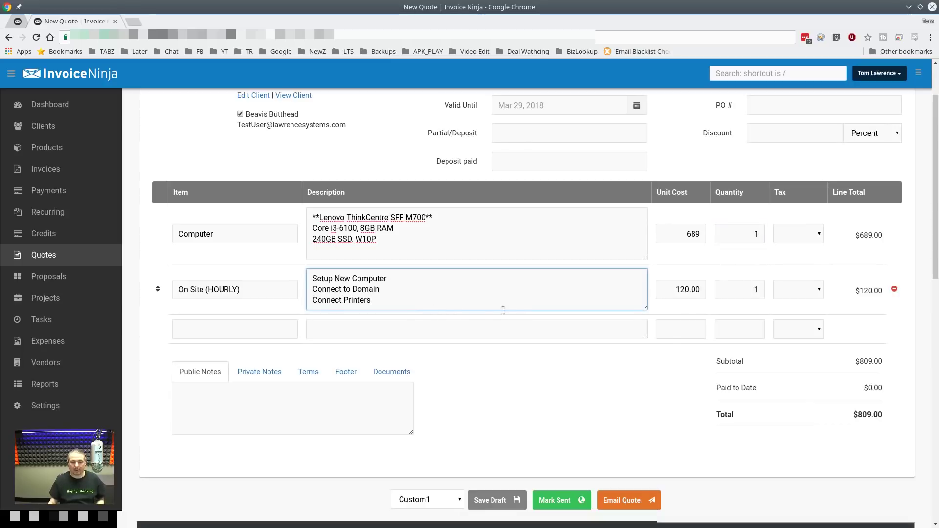
{"action": "left_click_drag", "start_coordinate": [645, 306], "coordinate": [650, 365]}
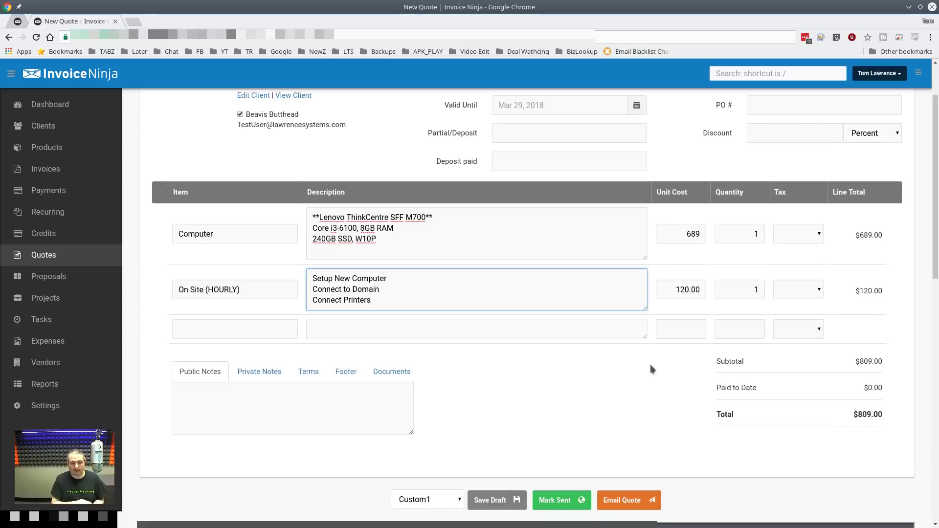
{"action": "left_click", "coordinate": [425, 273]}
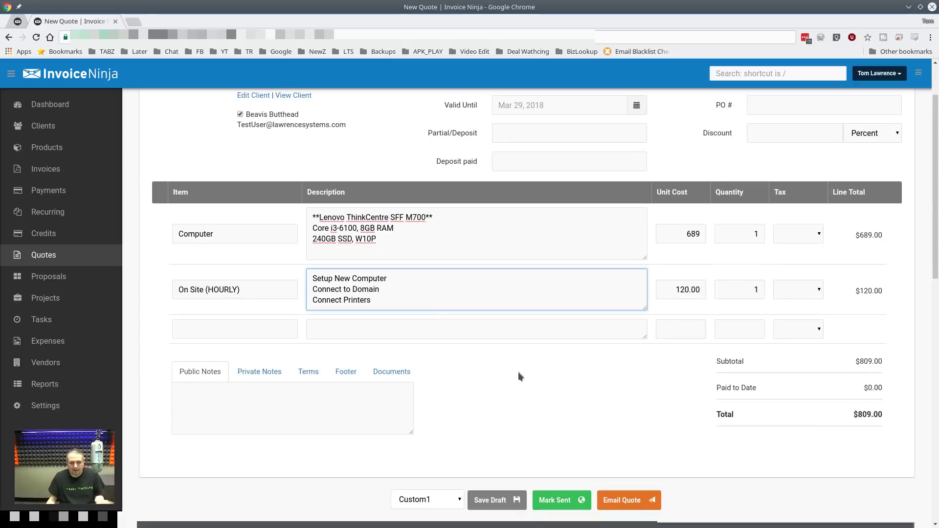
{"action": "left_click", "coordinate": [484, 248]}
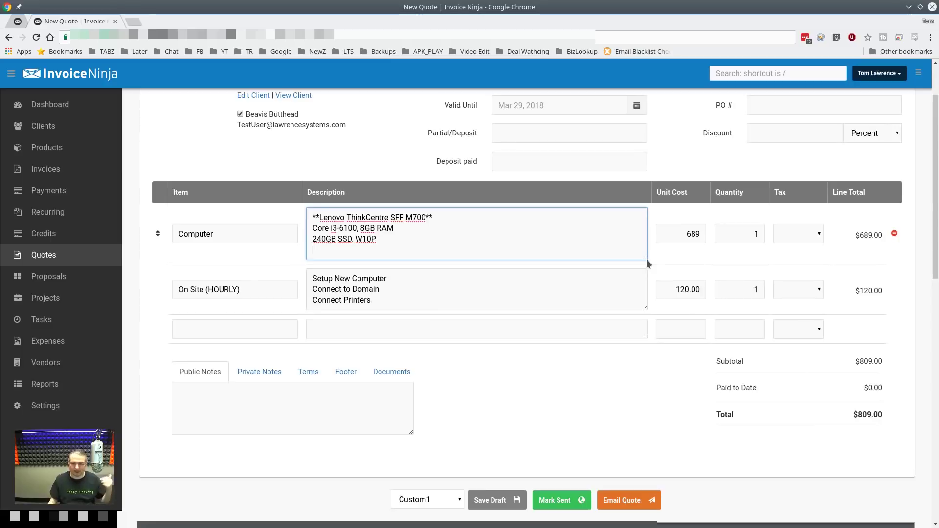
{"action": "left_click_drag", "start_coordinate": [644, 258], "coordinate": [650, 272]}
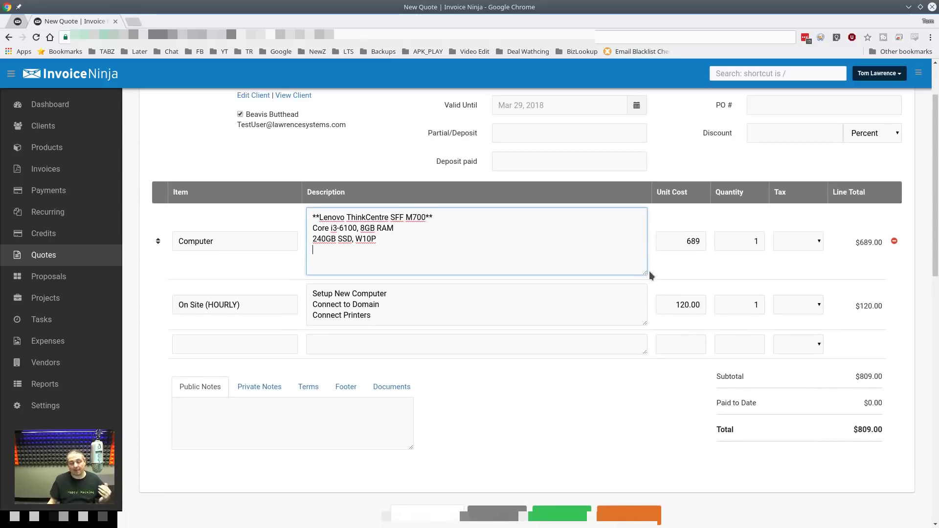
- Review the quote's header, line items and total, and examine the quote preview below the form
{"action": "scroll", "coordinate": [514, 342], "scroll_direction": "up", "scroll_amount": 3}
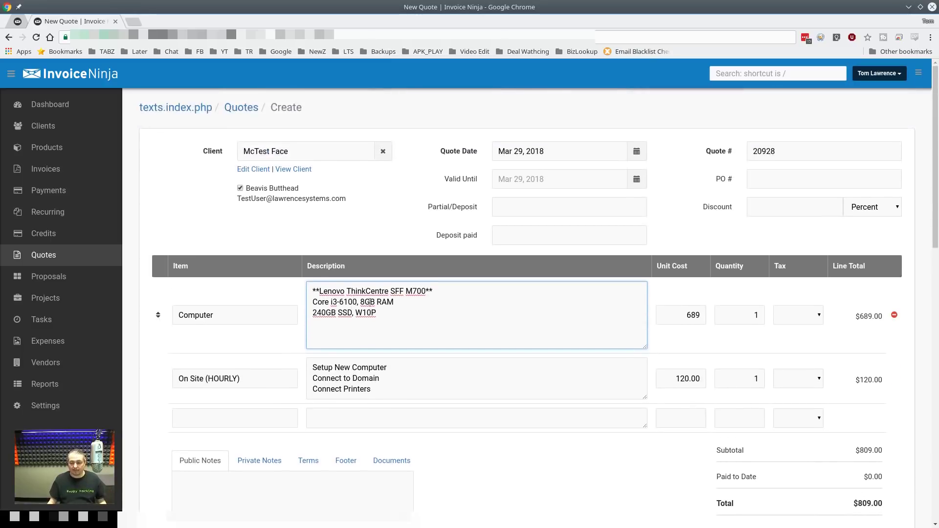
{"action": "scroll", "coordinate": [500, 366], "scroll_direction": "down", "scroll_amount": 7}
{"action": "left_click", "coordinate": [507, 307]}
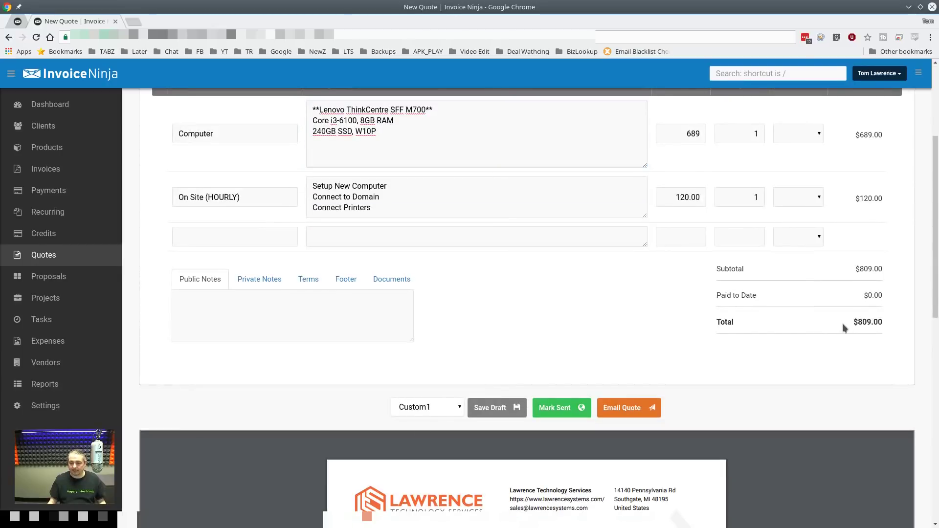
{"action": "left_click_drag", "start_coordinate": [842, 323], "coordinate": [885, 322]}
{"action": "left_click", "coordinate": [855, 327]}
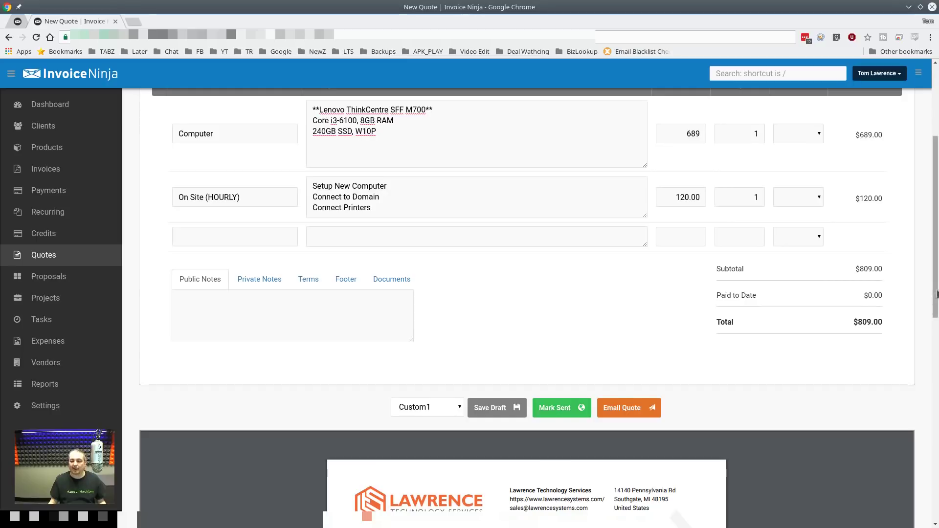
{"action": "scroll", "coordinate": [394, 246], "scroll_direction": "down", "scroll_amount": 7}
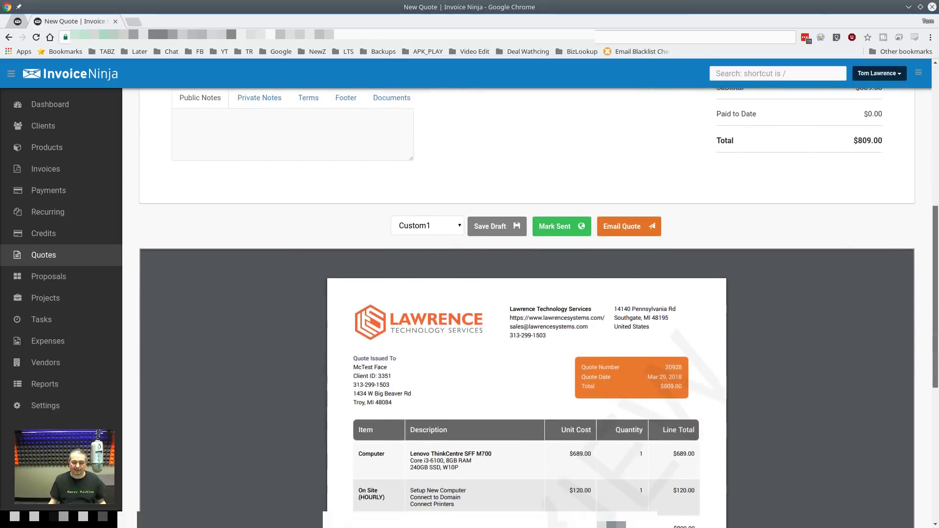
- Save the quote as a draft and review the header, line items and total in its preview
{"action": "left_click", "coordinate": [502, 234]}
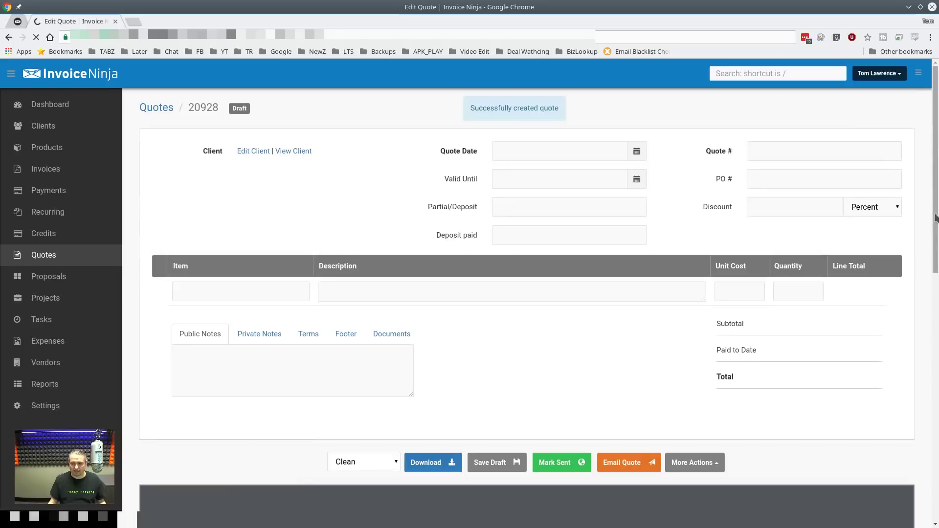
{"action": "left_click_drag", "start_coordinate": [935, 218], "coordinate": [931, 423]}
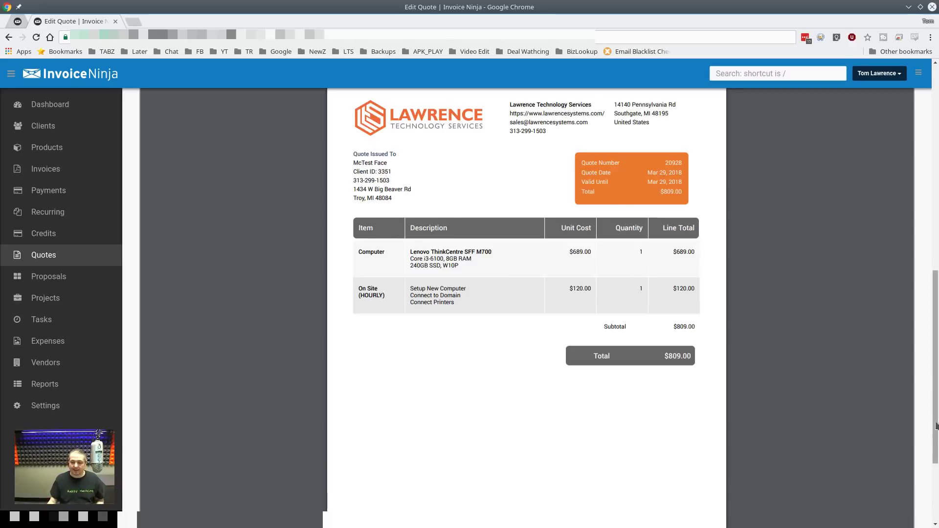
{"action": "scroll", "coordinate": [935, 424], "scroll_direction": "up", "scroll_amount": 2}
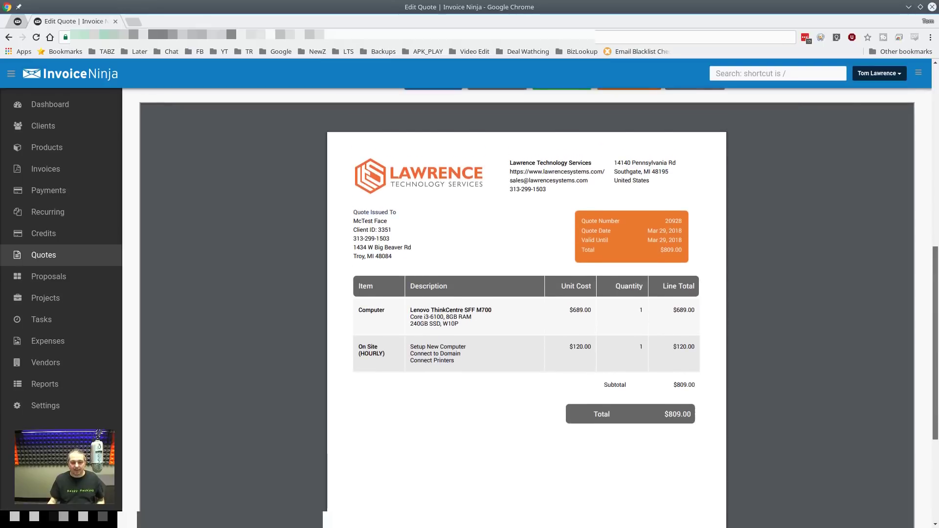
{"action": "left_click_drag", "start_coordinate": [410, 310], "coordinate": [485, 313]}
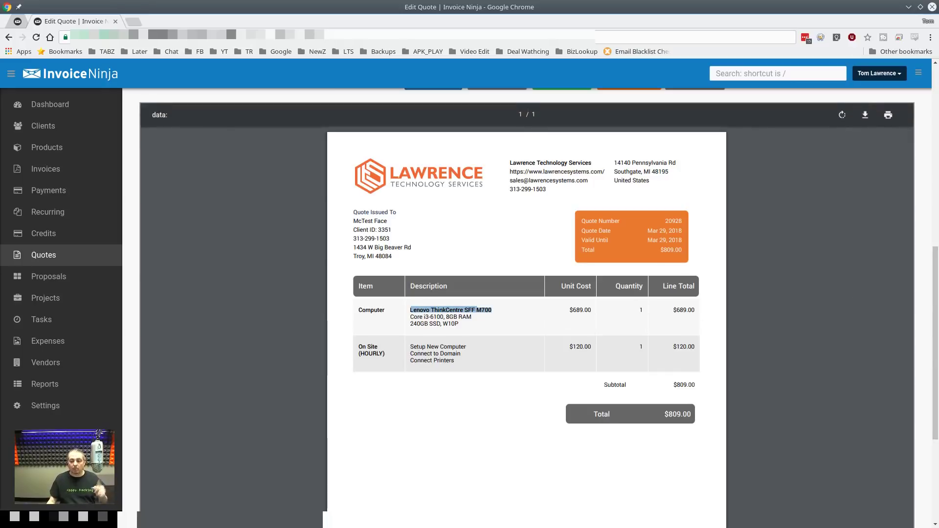
{"action": "scroll", "coordinate": [527, 293], "scroll_direction": "up", "scroll_amount": 8}
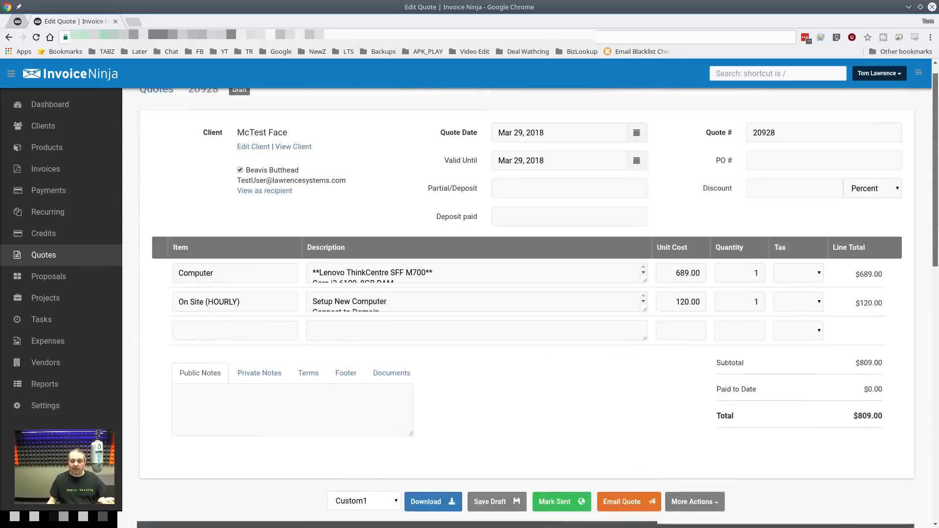
{"action": "scroll", "coordinate": [616, 138], "scroll_direction": "up", "scroll_amount": 1}
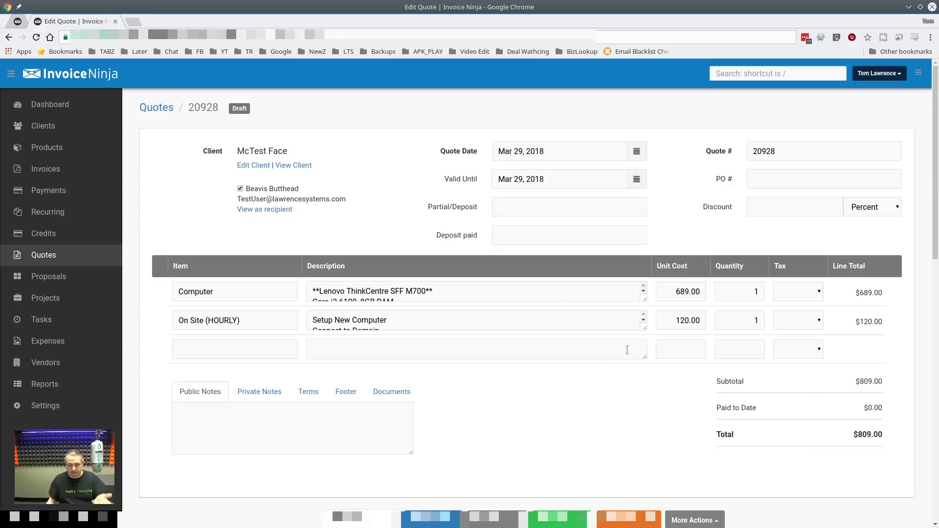
- Enlarge the Computer item's description box to show all its lines, and check the quote's initial email preview without sending it
{"action": "left_click_drag", "start_coordinate": [644, 299], "coordinate": [645, 358]}
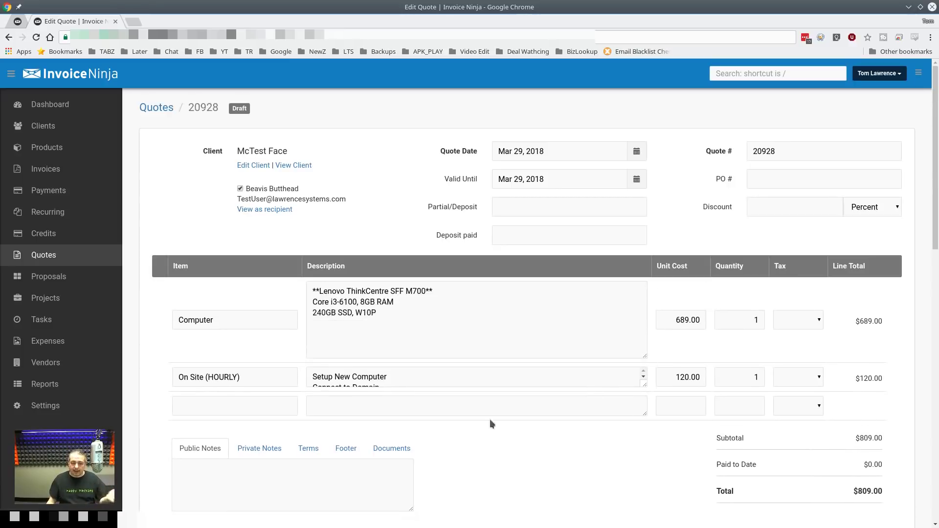
{"action": "scroll", "coordinate": [482, 409], "scroll_direction": "down", "scroll_amount": 4}
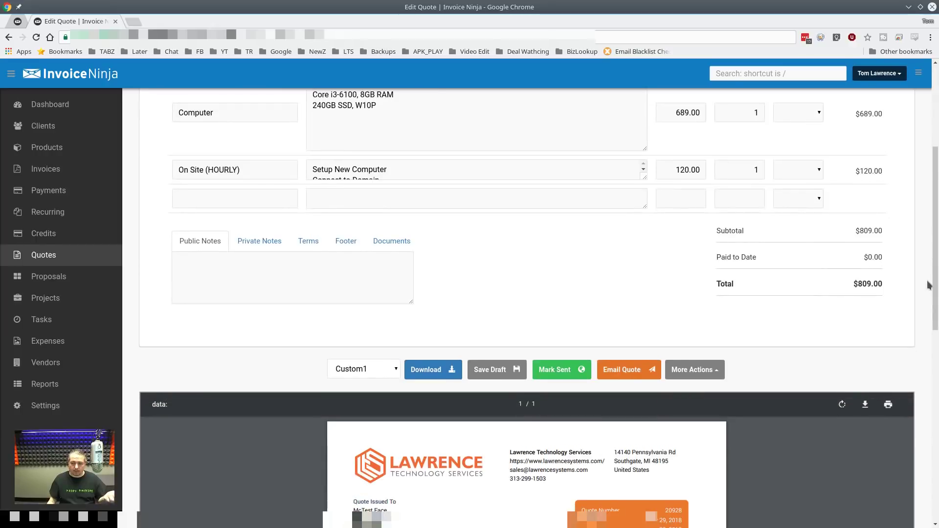
{"action": "left_click_drag", "start_coordinate": [930, 285], "coordinate": [932, 258]}
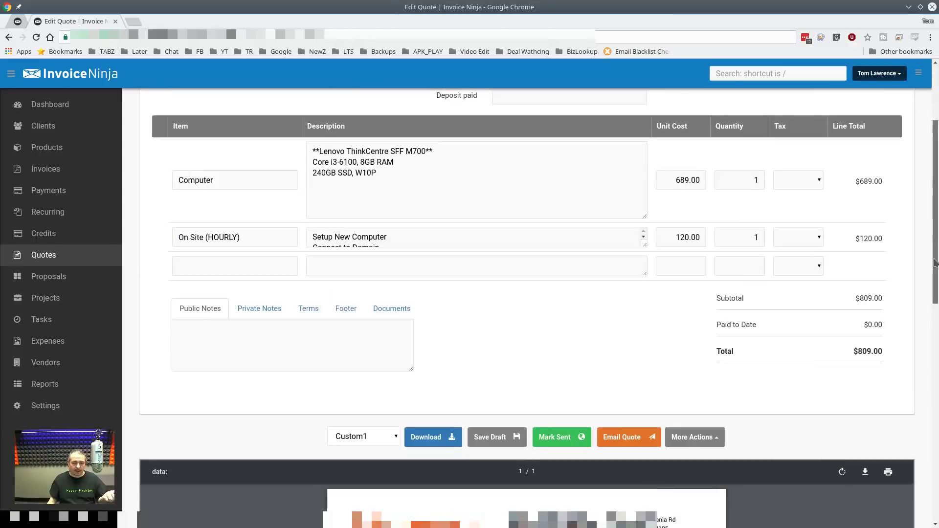
{"action": "left_click", "coordinate": [636, 440]}
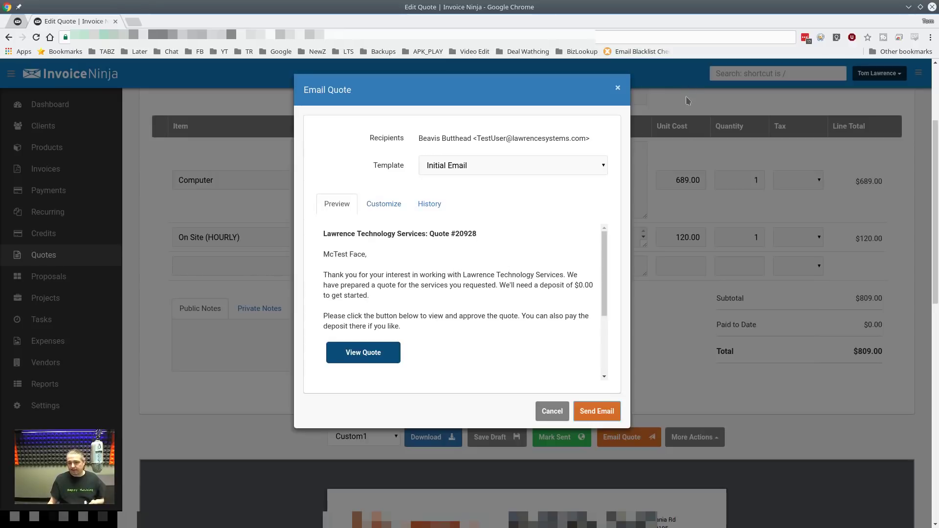
{"action": "left_click", "coordinate": [618, 88]}
- Try a partial/deposit amount of 500 on the quote, and clear it again
{"action": "scroll", "coordinate": [690, 298], "scroll_direction": "up", "scroll_amount": 3}
{"action": "left_click", "coordinate": [527, 235]}
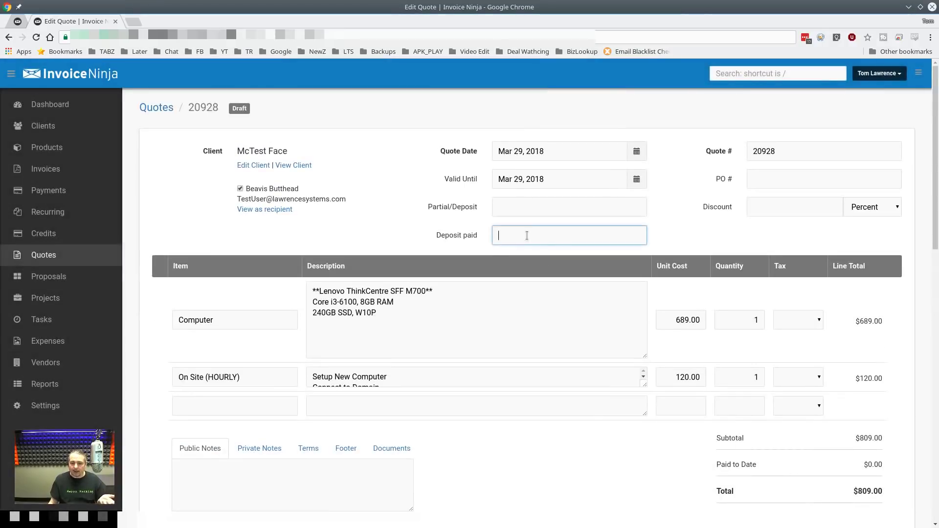
{"action": "left_click", "coordinate": [530, 208]}
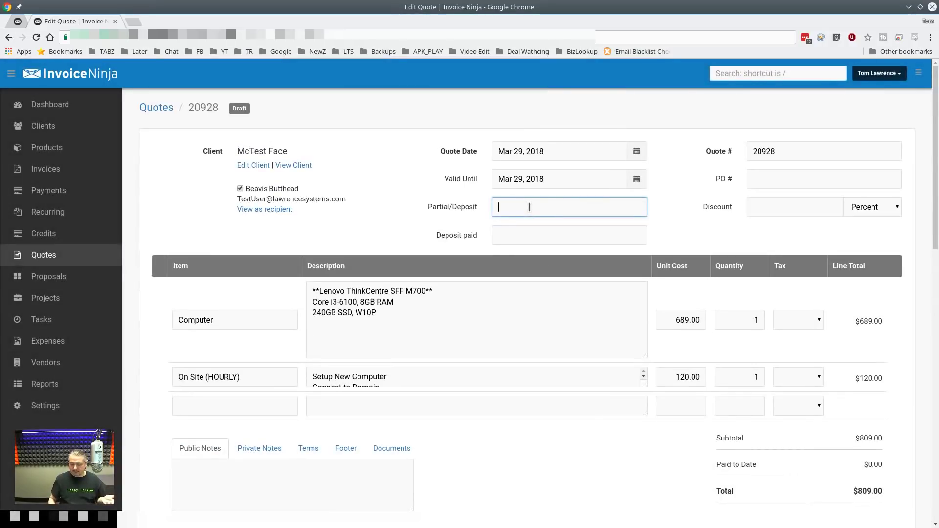
{"action": "type", "text": "500"}
{"action": "double_click", "coordinate": [530, 207]}
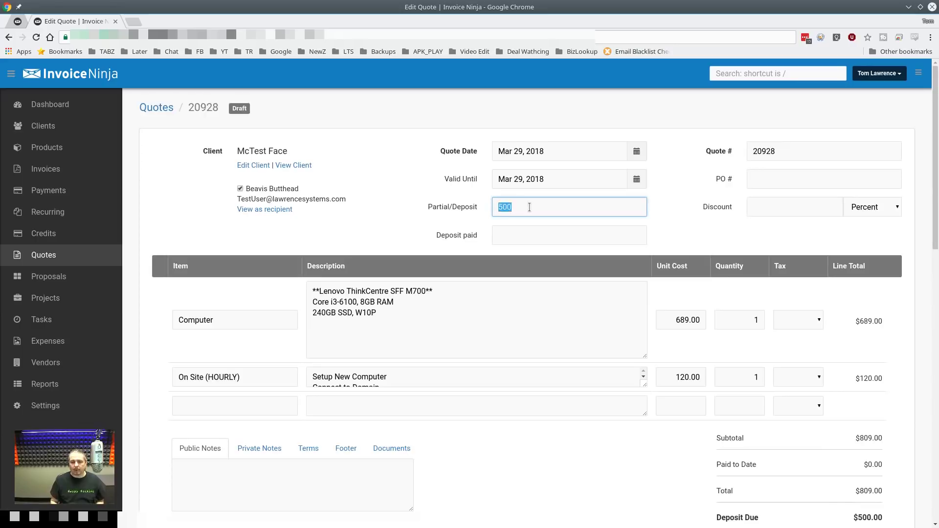
{"action": "key", "text": "BackSpace"}
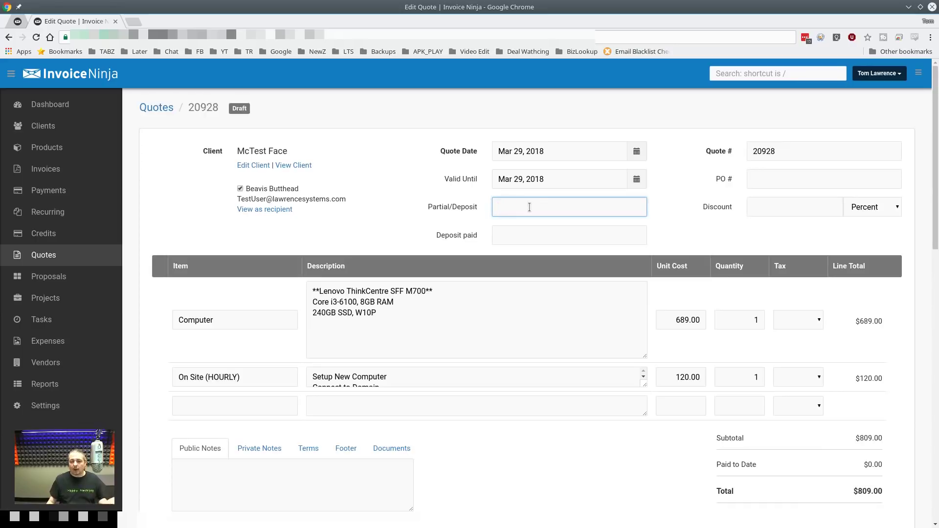
{"action": "left_click", "coordinate": [678, 243]}
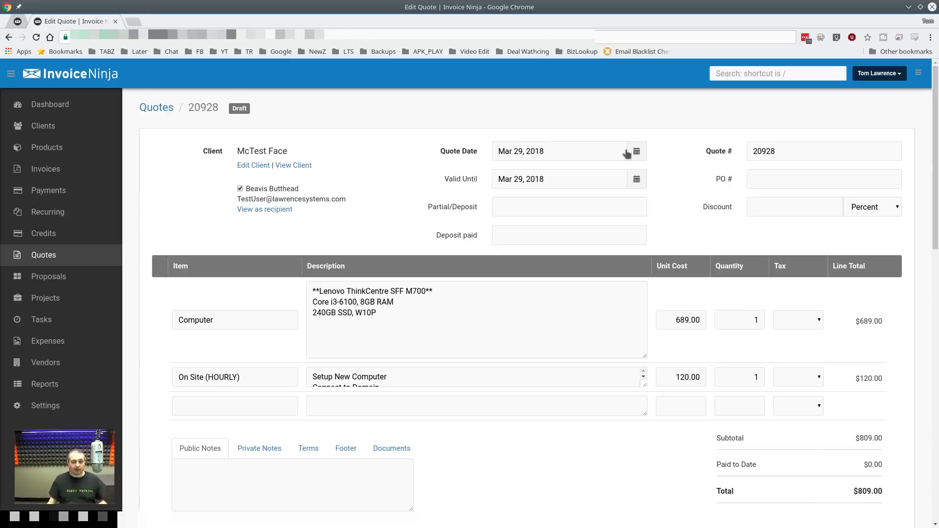
- Prepare the quote email and compare its preview with the customizable Initial Email template
{"action": "left_click", "coordinate": [559, 211]}
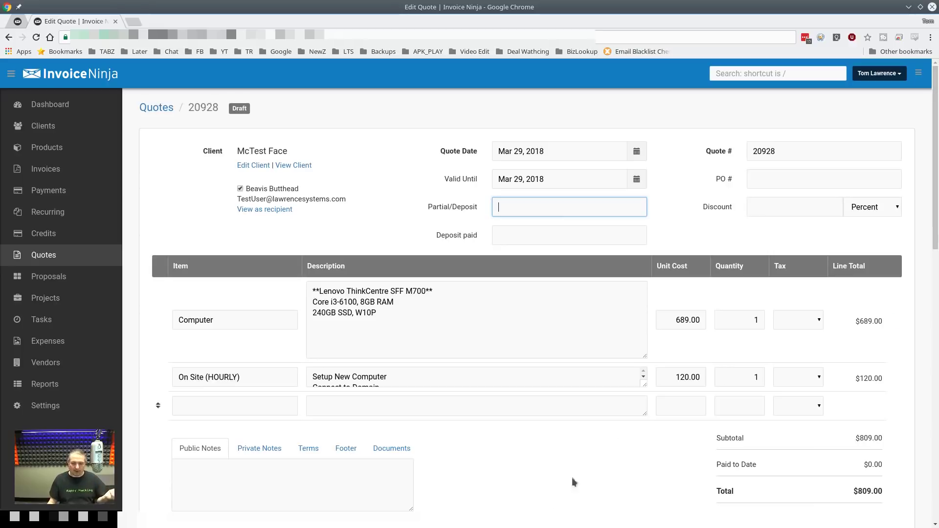
{"action": "scroll", "coordinate": [537, 424], "scroll_direction": "down", "scroll_amount": 4}
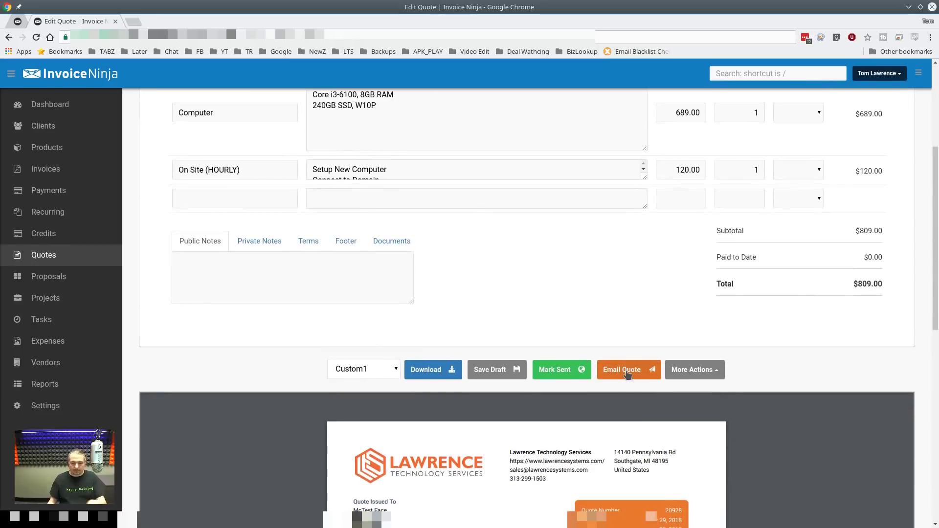
{"action": "left_click", "coordinate": [628, 374]}
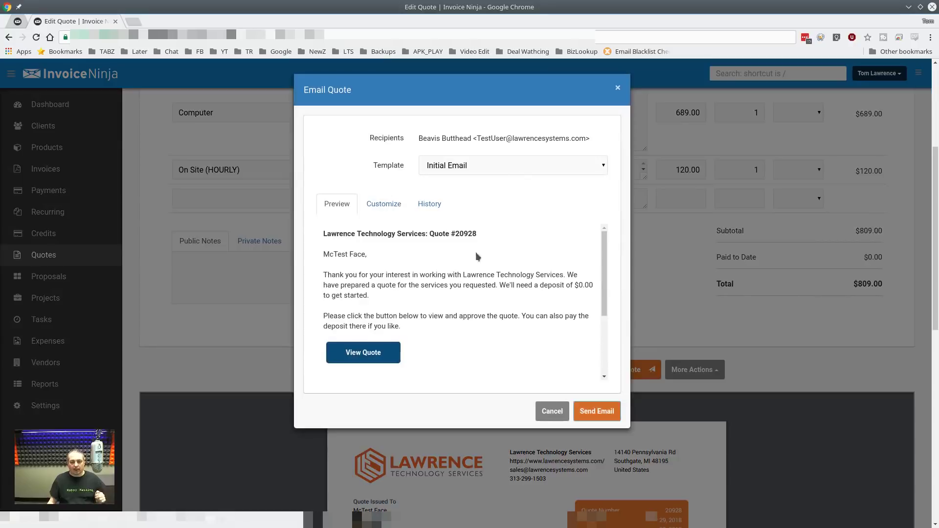
{"action": "left_click", "coordinate": [394, 209]}
{"action": "left_click", "coordinate": [503, 229]}
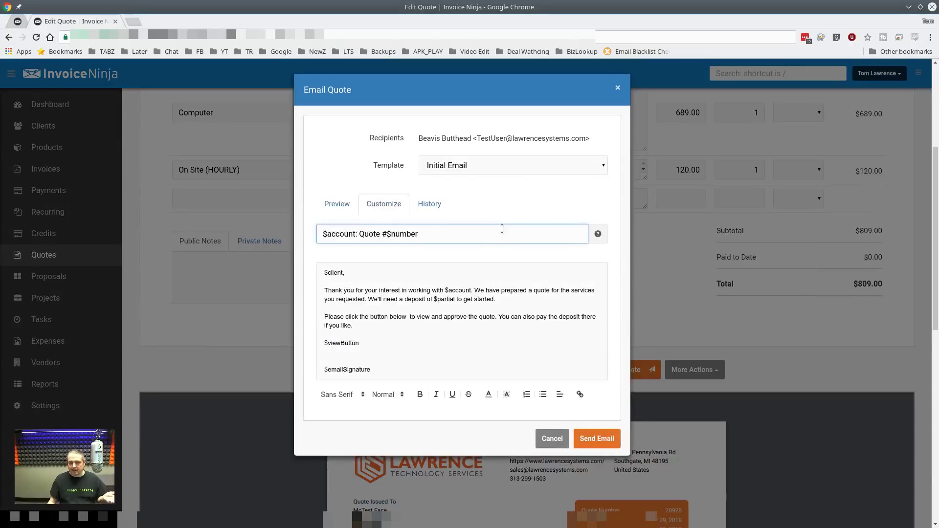
{"action": "left_click", "coordinate": [337, 204]}
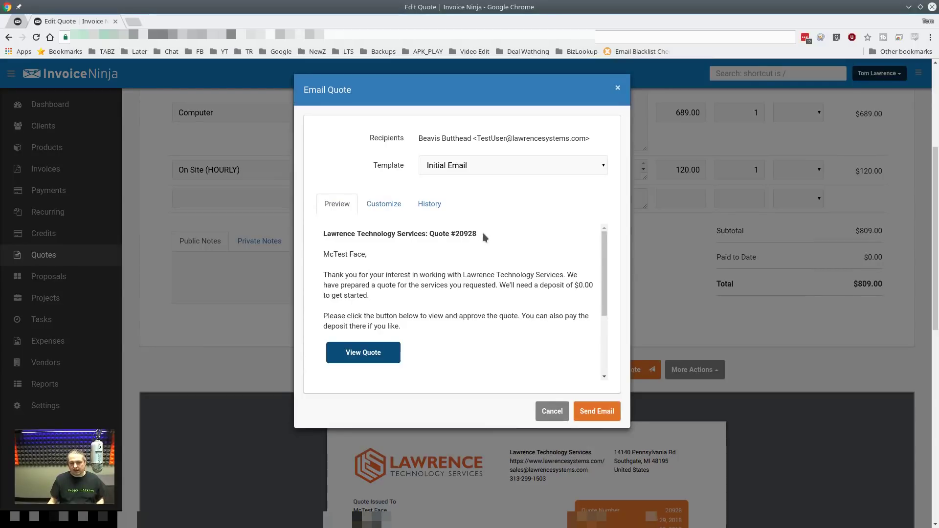
- Try adding "For New Computer" to the end of the quote email's subject, check the preview and cancel the email
{"action": "left_click", "coordinate": [383, 204]}
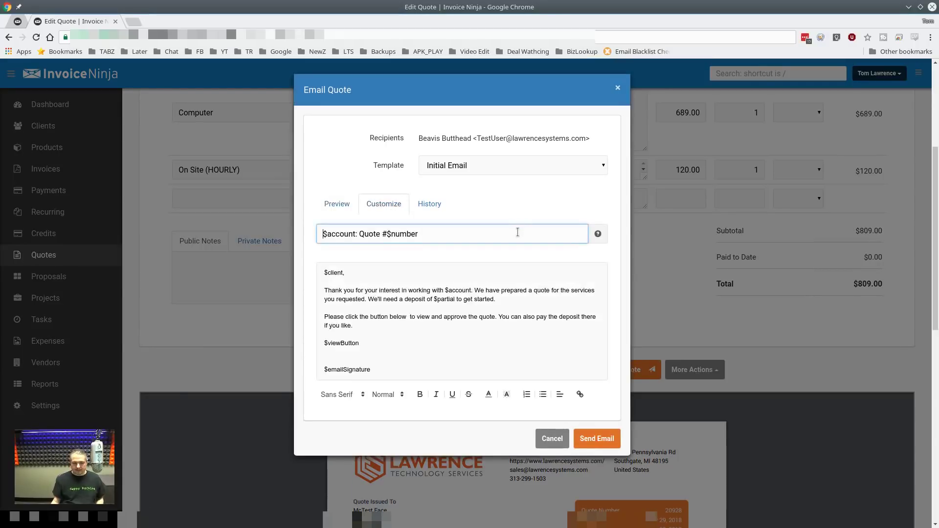
{"action": "type", "text": "For Ne"}
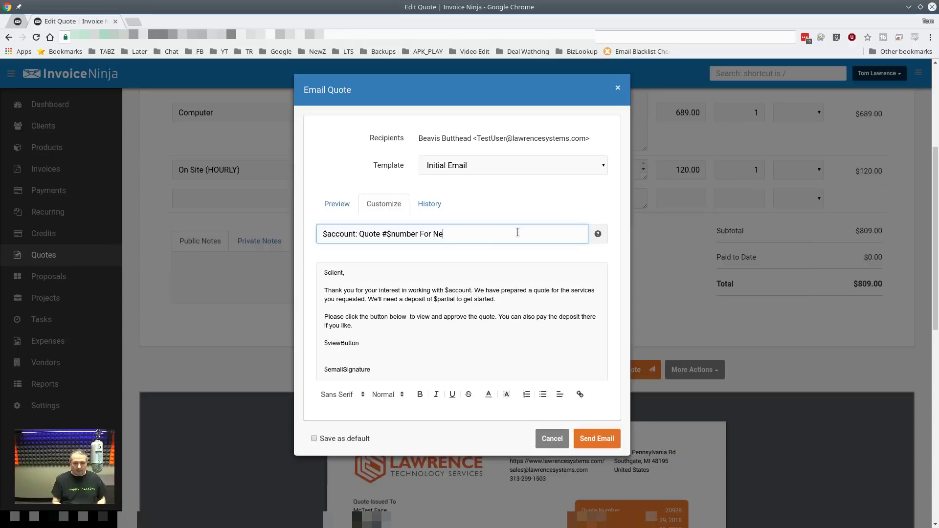
{"action": "type", "text": "w Computer"}
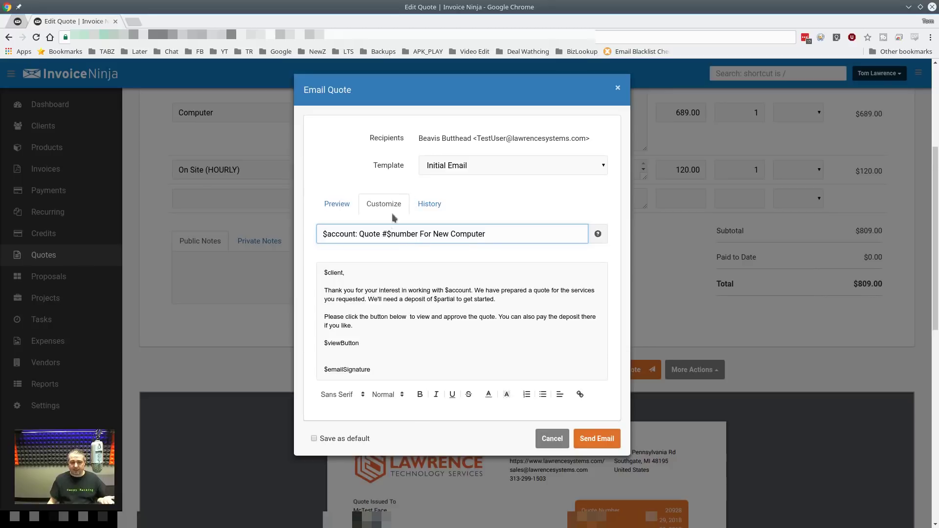
{"action": "left_click", "coordinate": [325, 210]}
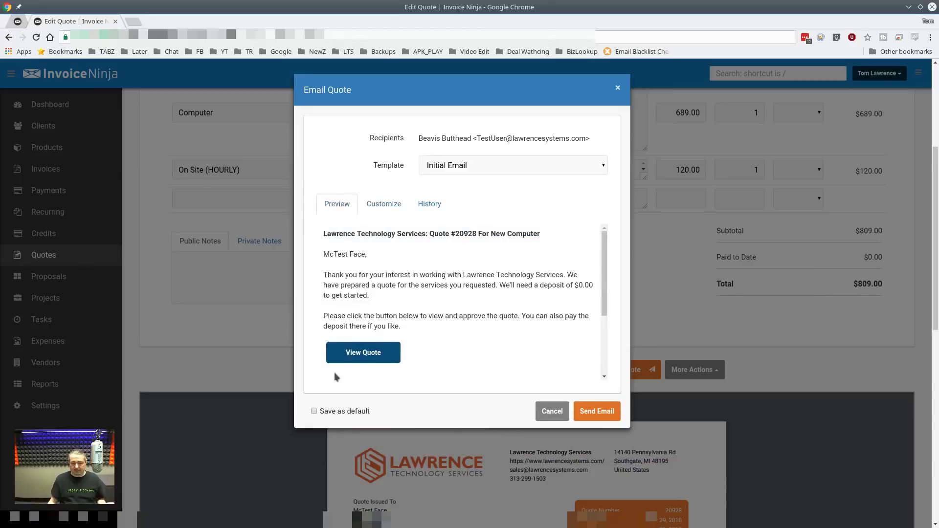
{"action": "left_click", "coordinate": [552, 411]}
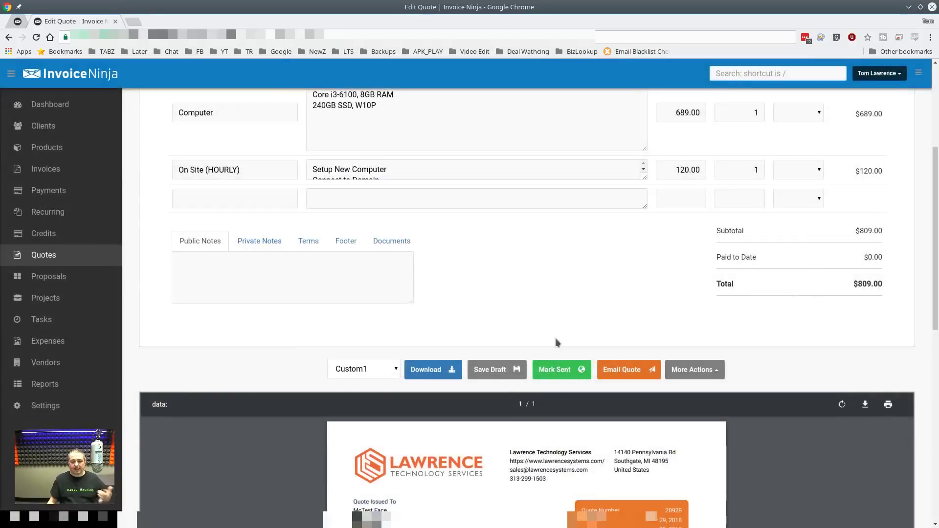
- Prepare the quote email with the customized subject "$account: Quote #$number For New Computer"
{"action": "left_click", "coordinate": [627, 371]}
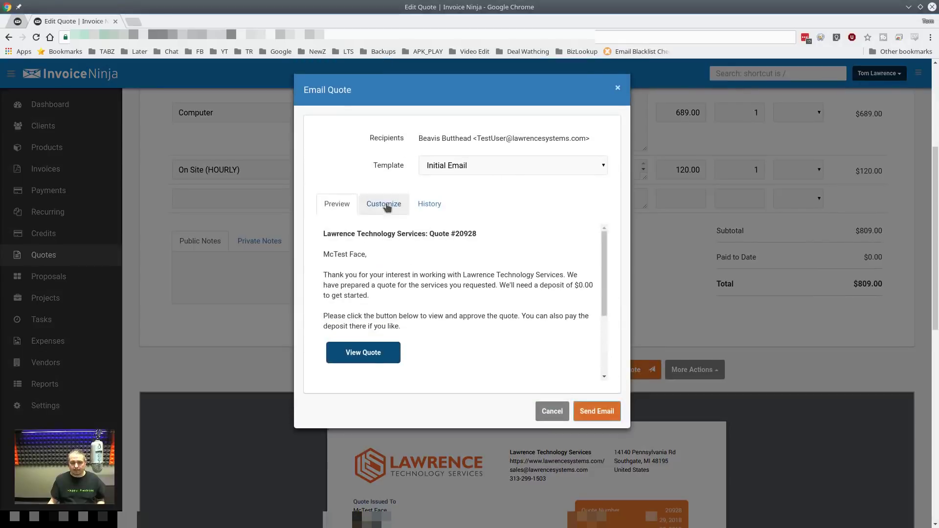
{"action": "left_click", "coordinate": [384, 204]}
{"action": "left_click", "coordinate": [493, 235]}
{"action": "type", "text": "For "}
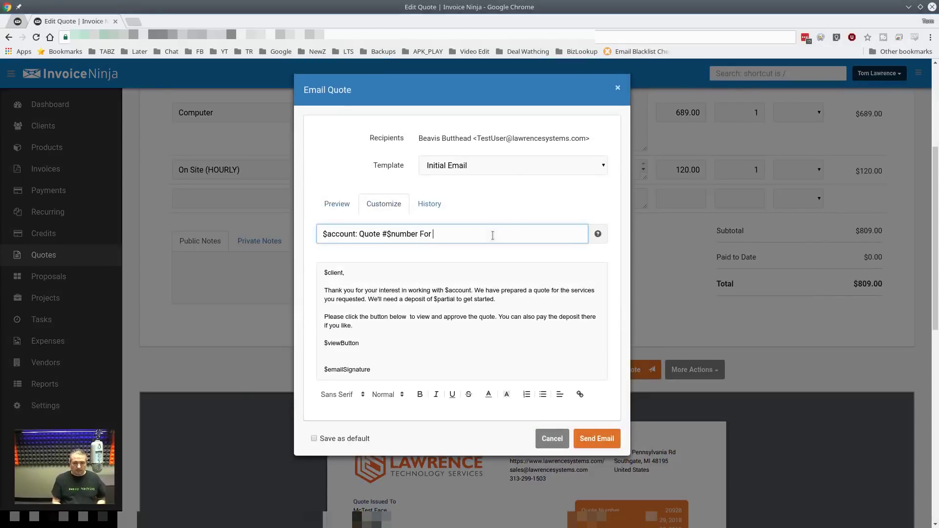
{"action": "type", "text": "New Computer"}
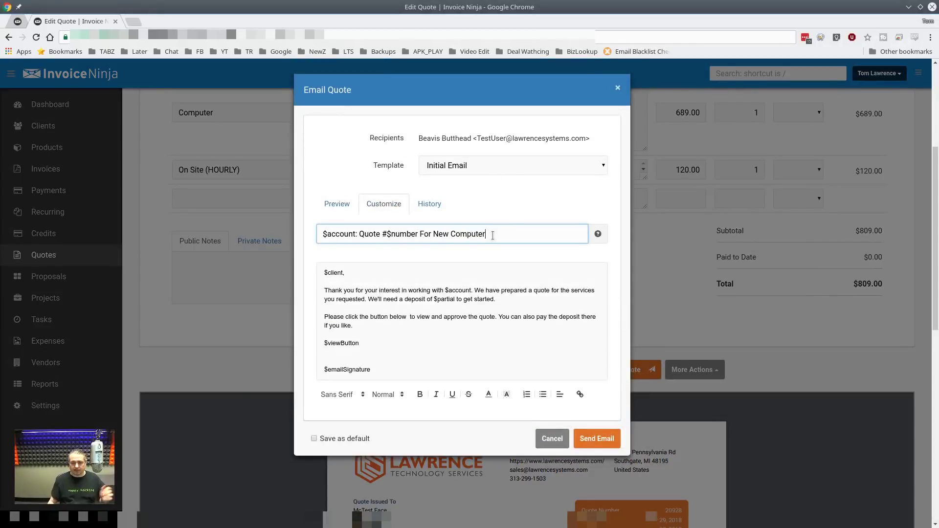
- Keep the email body's template text and send the customized quote email to the client's contact
{"action": "left_click", "coordinate": [526, 303]}
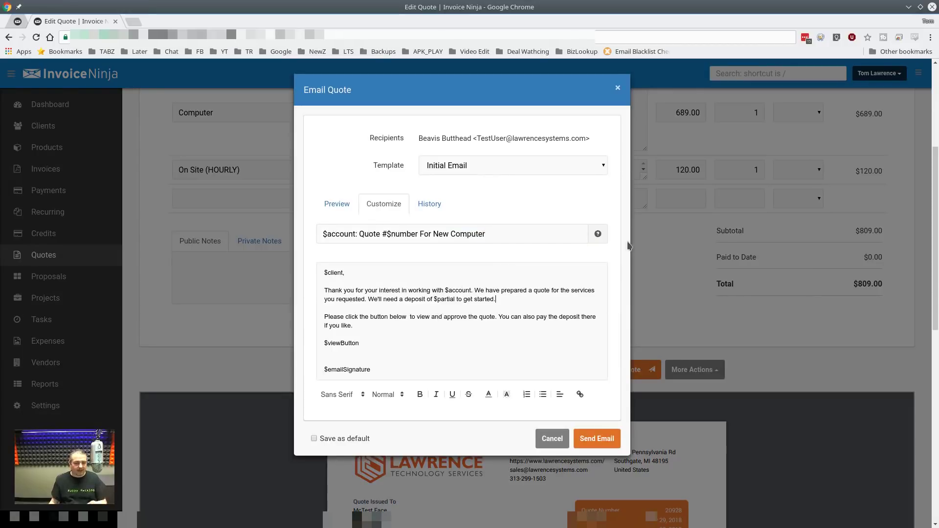
{"action": "left_click", "coordinate": [442, 343]}
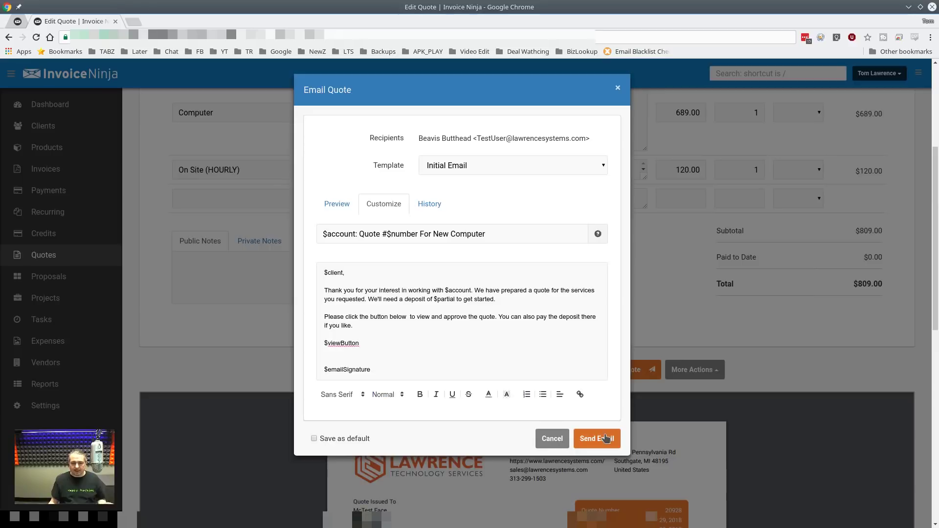
{"action": "left_click", "coordinate": [619, 437]}
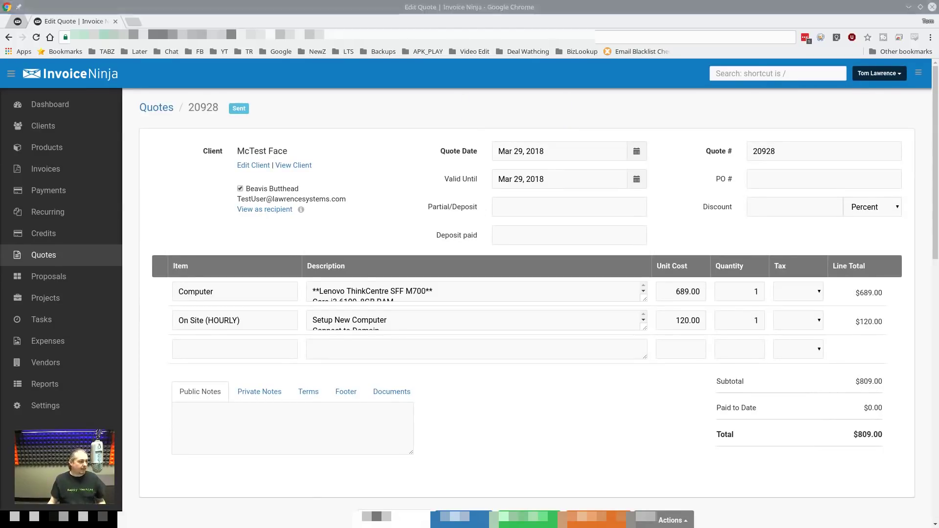
- Switch to Gmail and examine the quote PDF attached to the received email, closing it when done
{"action": "key", "text": "alt+Tab"}
{"action": "mouse_move", "coordinate": [191, 348]}
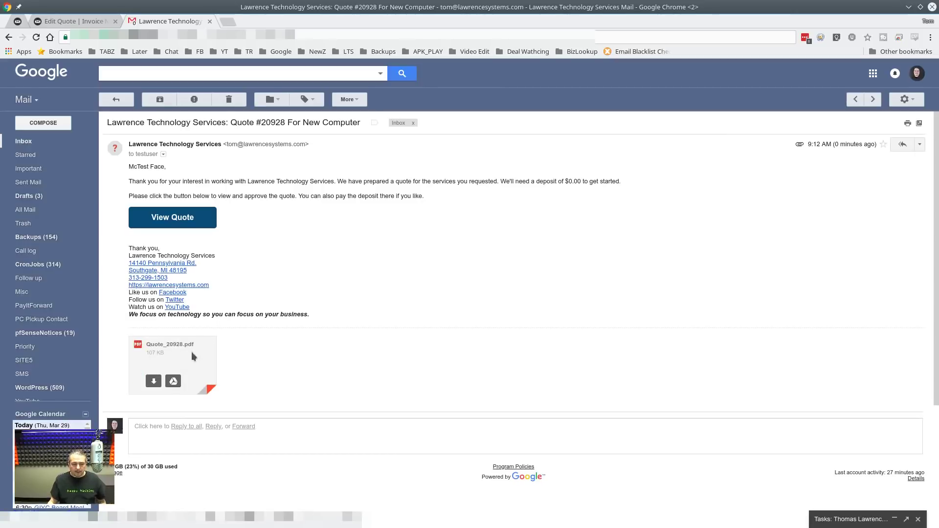
{"action": "left_click", "coordinate": [192, 352]}
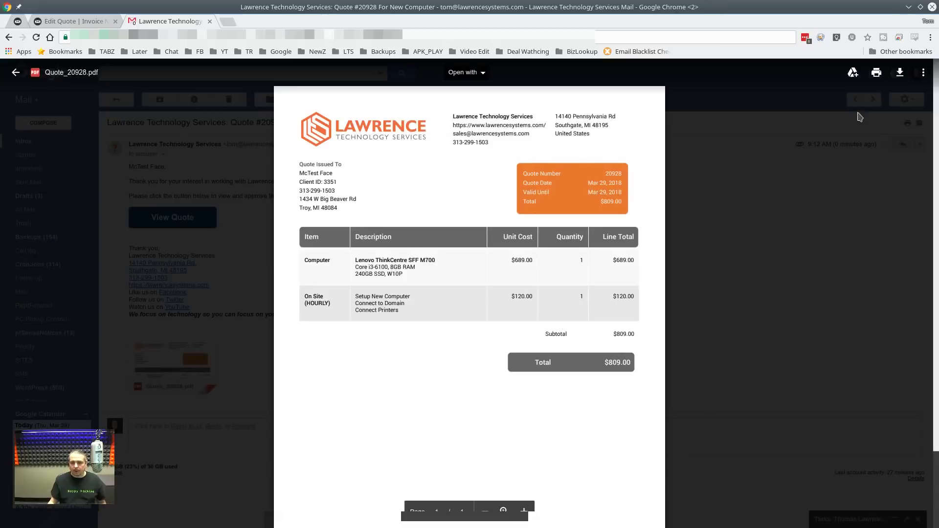
{"action": "left_click", "coordinate": [712, 317]}
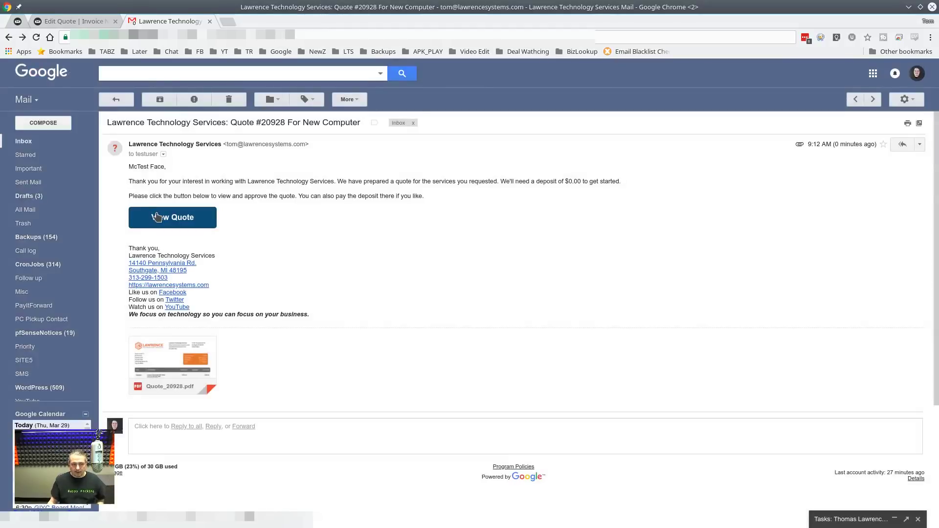
- Copy the quote link from the received email, close Gmail and open the link in a private browser window as the client
{"action": "right_click", "coordinate": [156, 214]}
{"action": "left_click", "coordinate": [261, 277]}
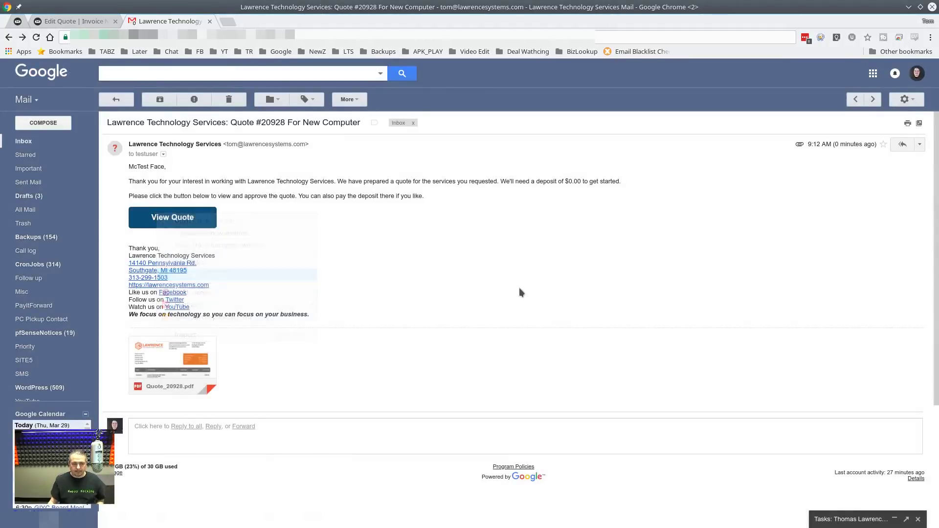
{"action": "key", "text": "ctrl+w"}
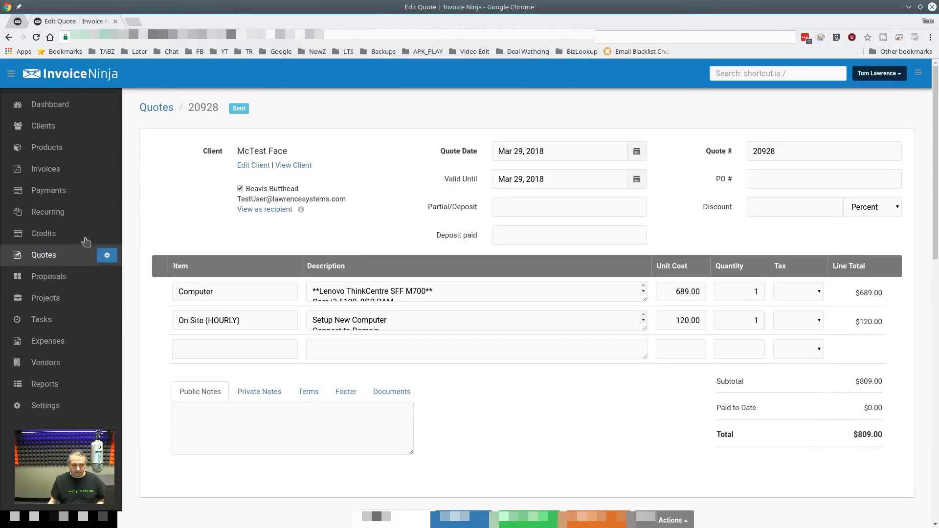
{"action": "key", "text": "ctrl+t"}
{"action": "key", "text": "ctrl+v"}
{"action": "key", "text": "Return"}
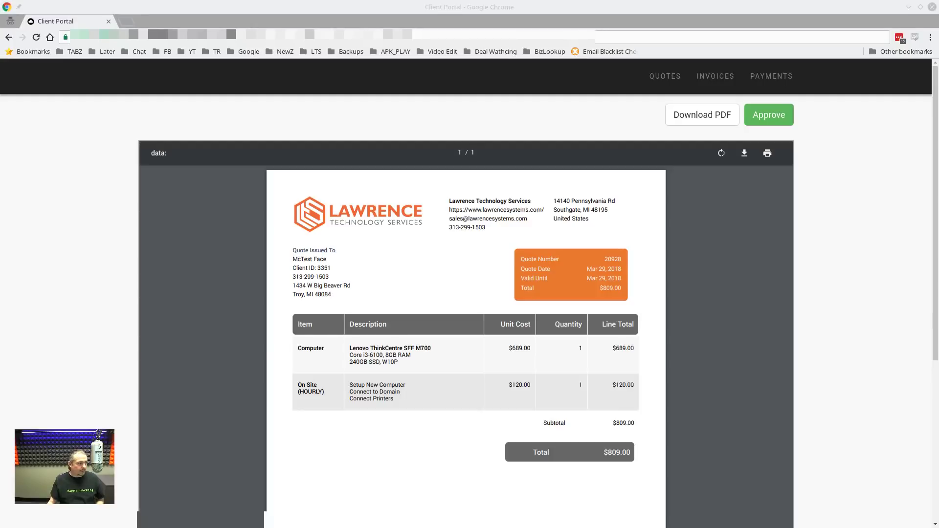
- Return to the Invoice Ninja admin window, reopen the emailed quote and check whether the recipient has viewed it
{"action": "key", "text": "alt+Tab"}
{"action": "left_click", "coordinate": [370, 318]}
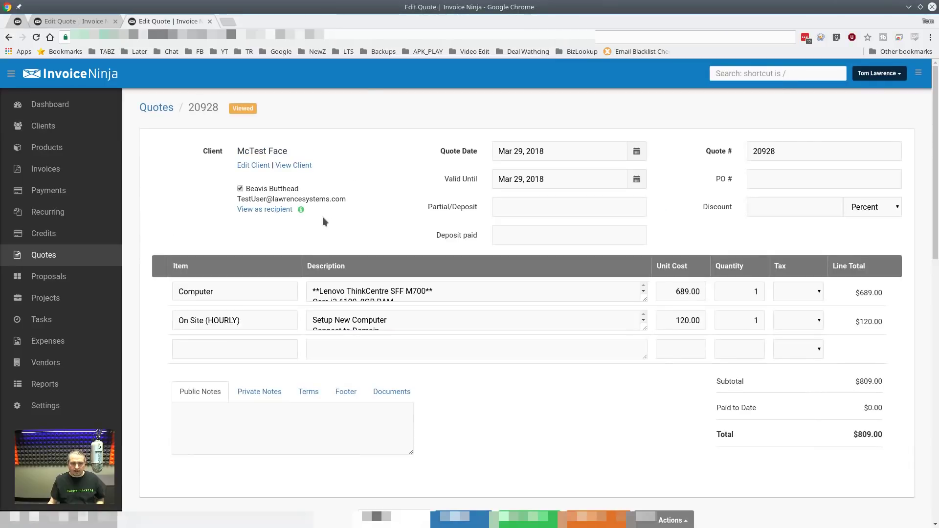
{"action": "mouse_move", "coordinate": [301, 213]}
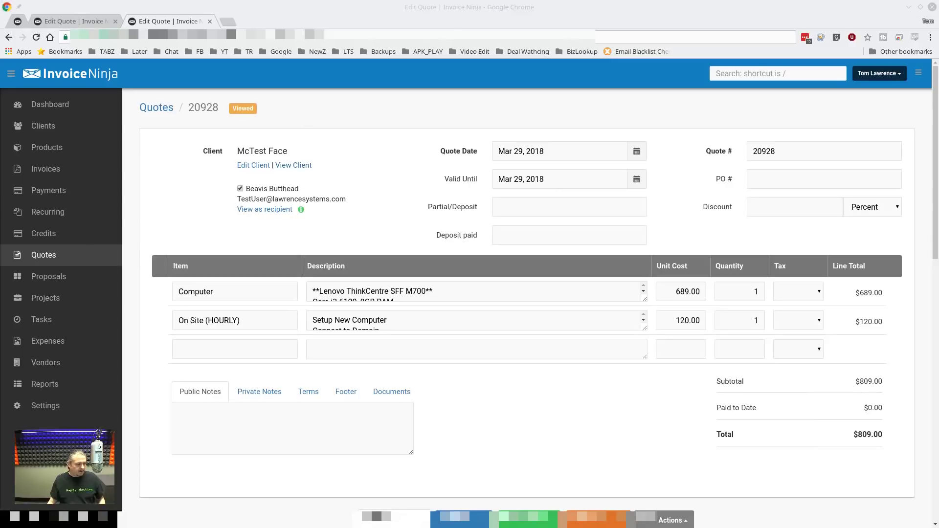
- Switch back to the client portal, approve the quote as the client and open the resulting invoice's PayPal checkout page
{"action": "key", "text": "alt+Tab"}
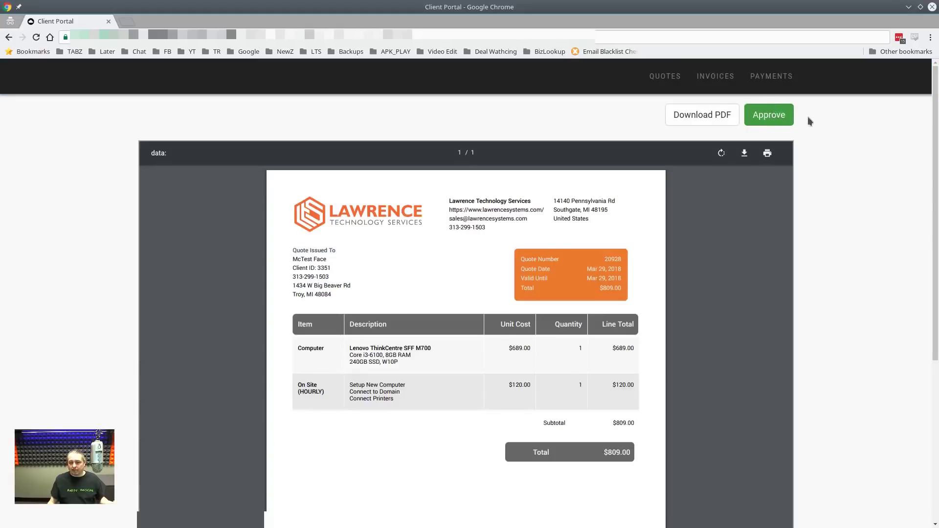
{"action": "left_click", "coordinate": [777, 114]}
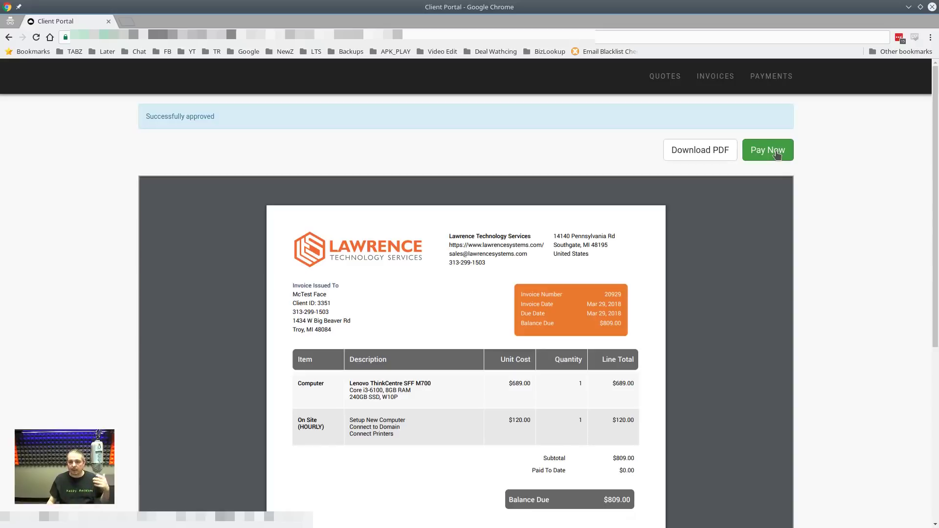
{"action": "left_click", "coordinate": [782, 152]}
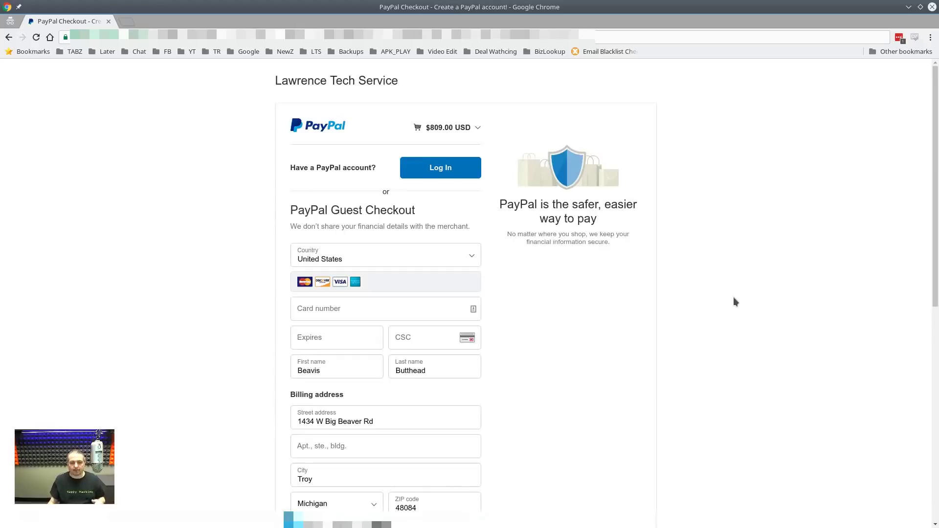
{"action": "scroll", "coordinate": [733, 300], "scroll_direction": "down", "scroll_amount": 9}
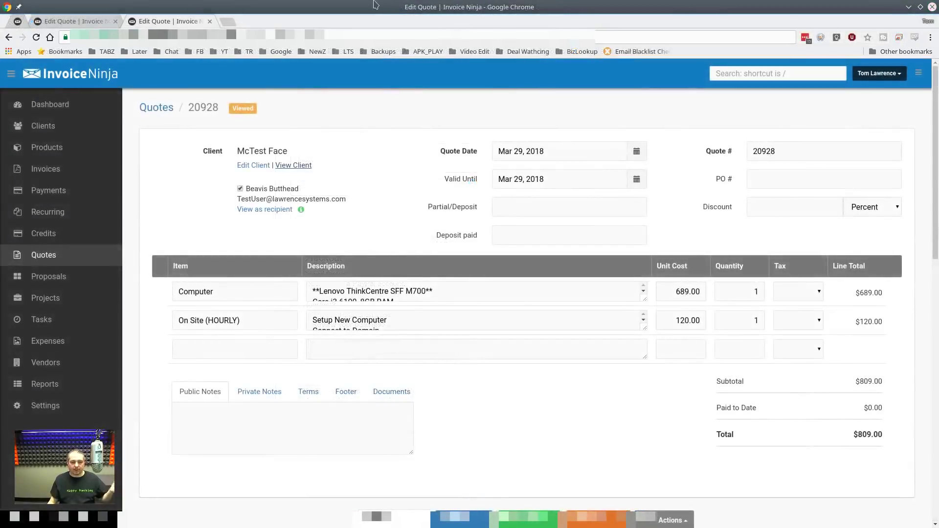
- Switch to Invoice Ninja, open the client's record from the quote and check the status of its quotes and invoices
{"action": "left_click", "coordinate": [298, 166]}
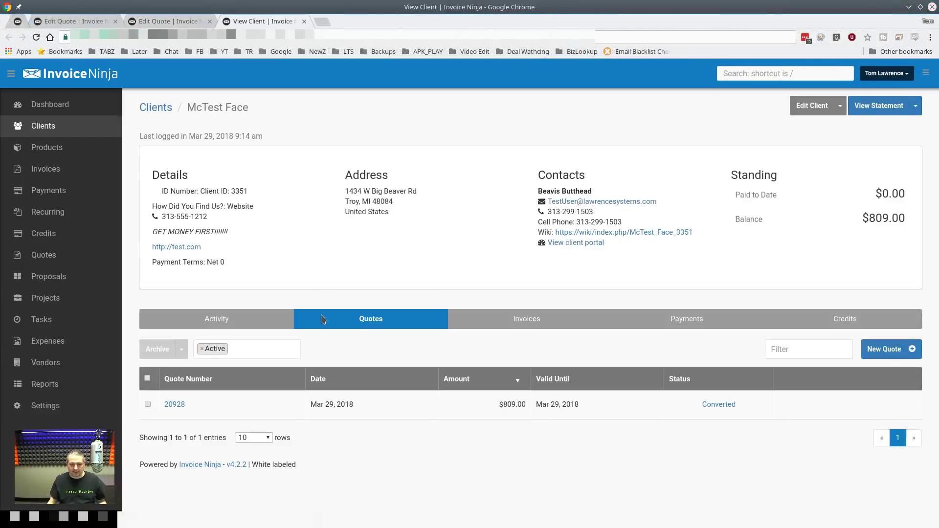
{"action": "mouse_move", "coordinate": [256, 414]}
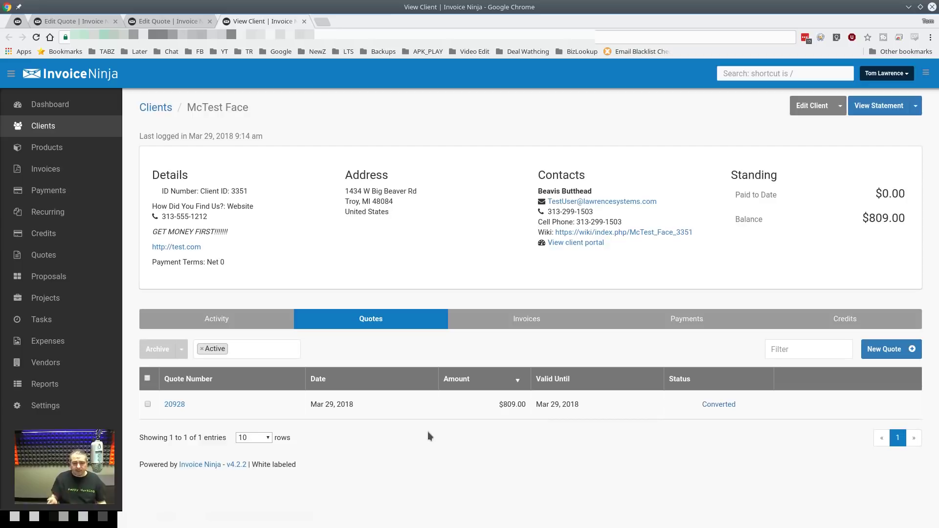
{"action": "mouse_move", "coordinate": [688, 411]}
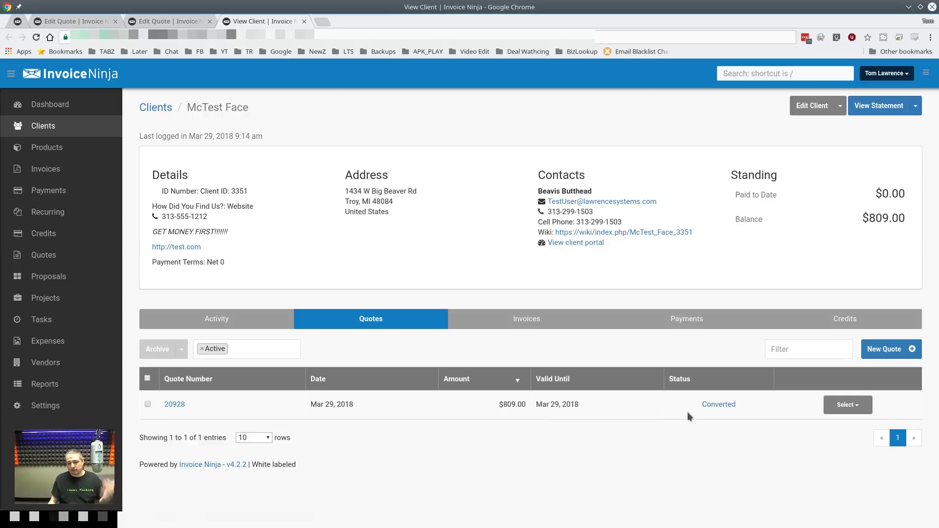
{"action": "left_click", "coordinate": [540, 324]}
{"action": "mouse_move", "coordinate": [720, 413]}
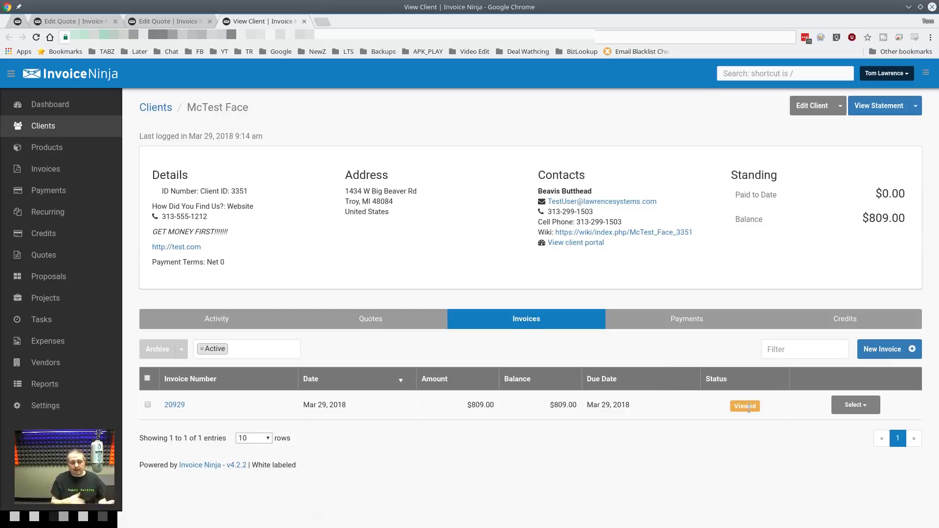
- Examine the client's activity log for quote and invoice events, including the IP address recorded when the quote was viewed
{"action": "left_click", "coordinate": [263, 317]}
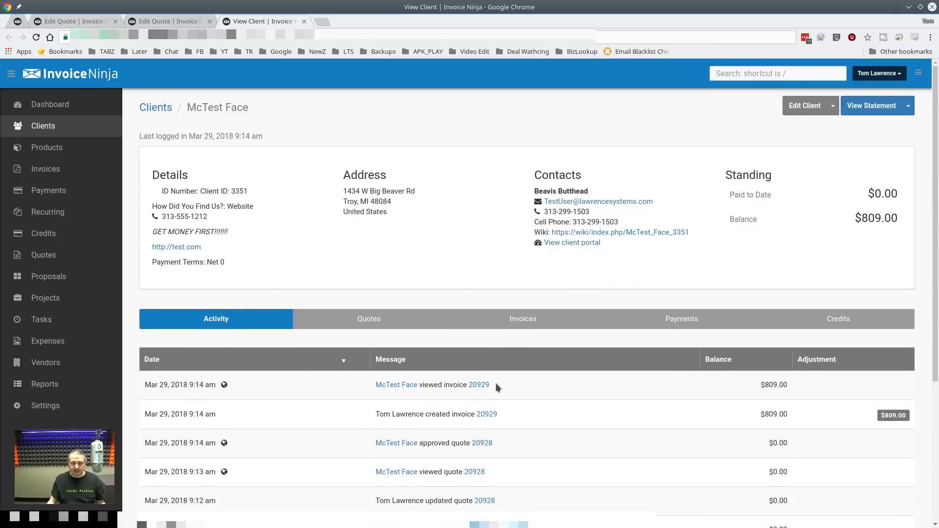
{"action": "scroll", "coordinate": [496, 387], "scroll_direction": "down", "scroll_amount": 1}
{"action": "scroll", "coordinate": [416, 348], "scroll_direction": "down", "scroll_amount": 2}
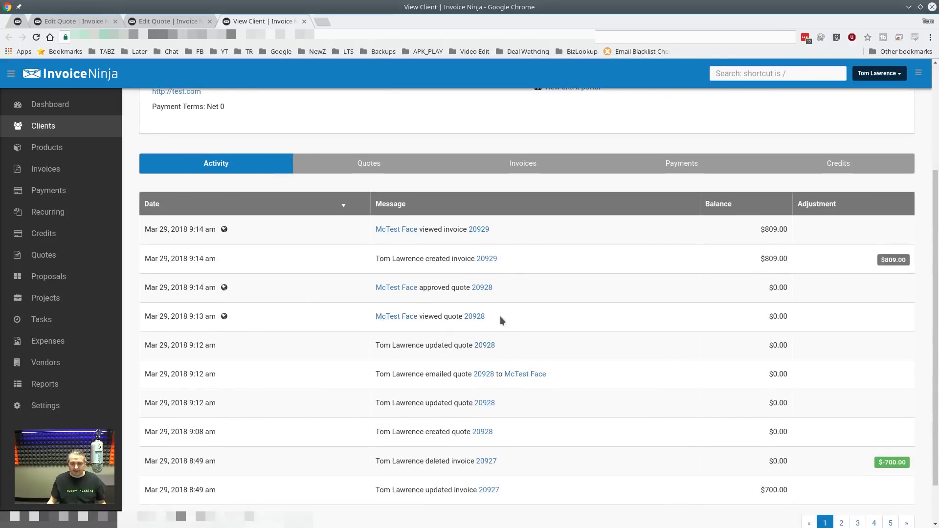
{"action": "scroll", "coordinate": [489, 321], "scroll_direction": "up", "scroll_amount": 2}
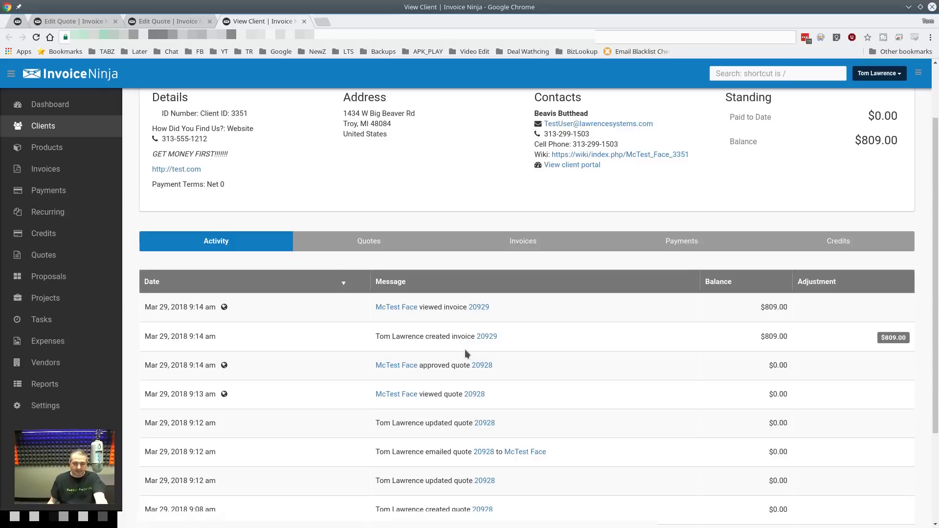
{"action": "scroll", "coordinate": [465, 349], "scroll_direction": "up", "scroll_amount": 1}
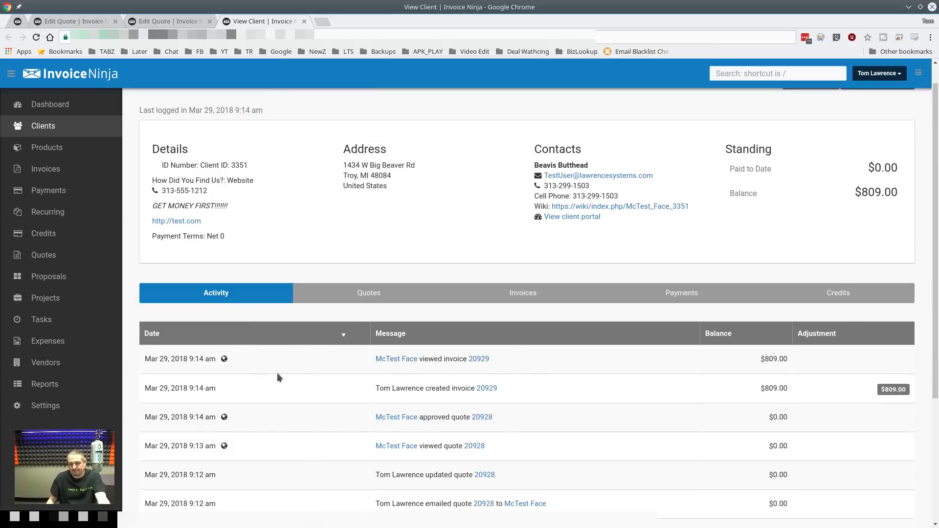
{"action": "scroll", "coordinate": [277, 378], "scroll_direction": "up", "scroll_amount": 1}
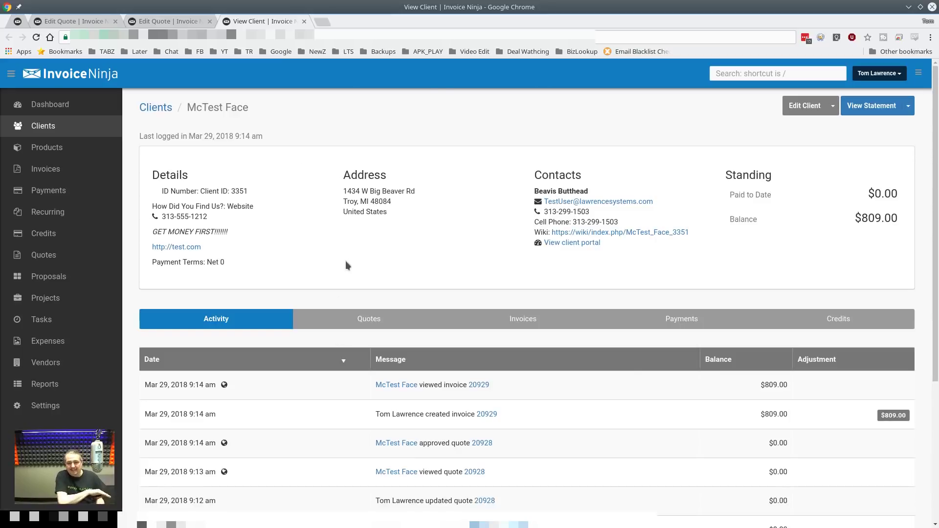
{"action": "scroll", "coordinate": [346, 265], "scroll_direction": "down", "scroll_amount": 2}
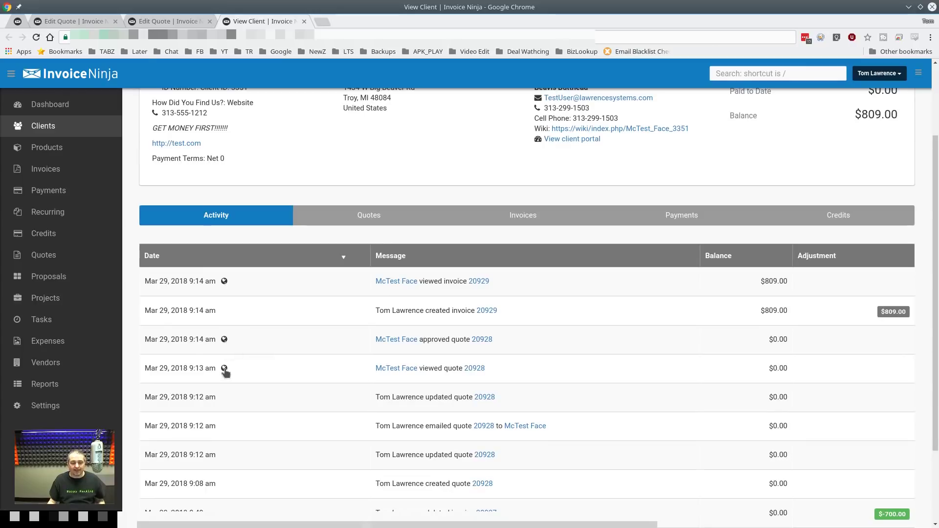
{"action": "mouse_move", "coordinate": [225, 371]}
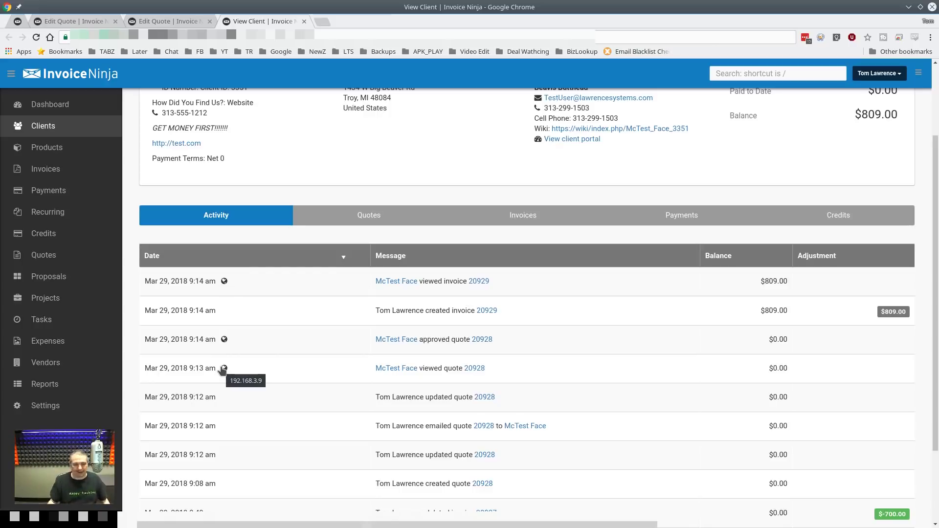
{"action": "scroll", "coordinate": [221, 370], "scroll_direction": "up", "scroll_amount": 3}
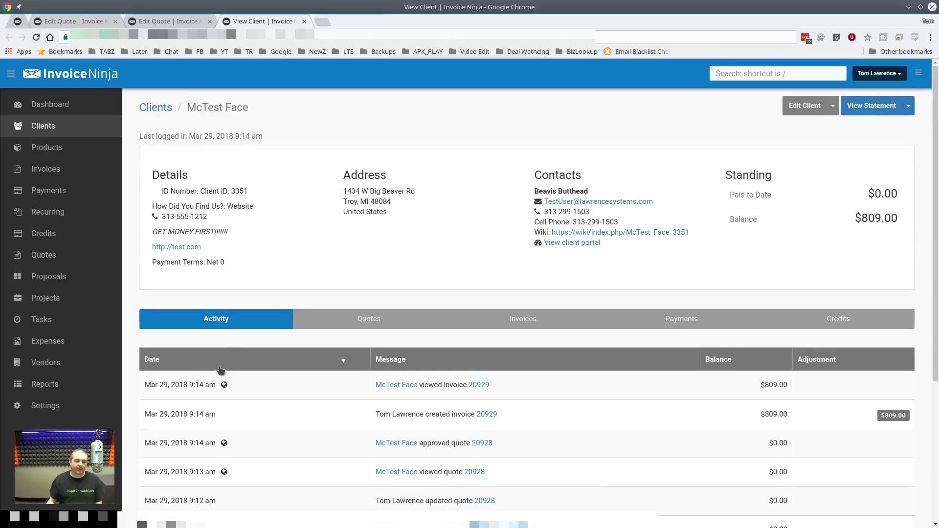
{"action": "scroll", "coordinate": [221, 370], "scroll_direction": "down", "scroll_amount": 3}
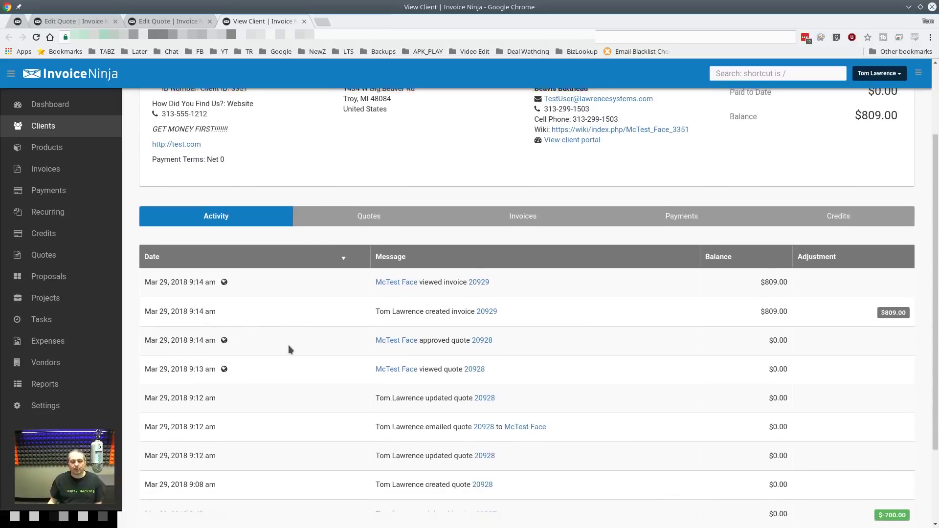
{"action": "scroll", "coordinate": [288, 346], "scroll_direction": "up", "scroll_amount": 1}
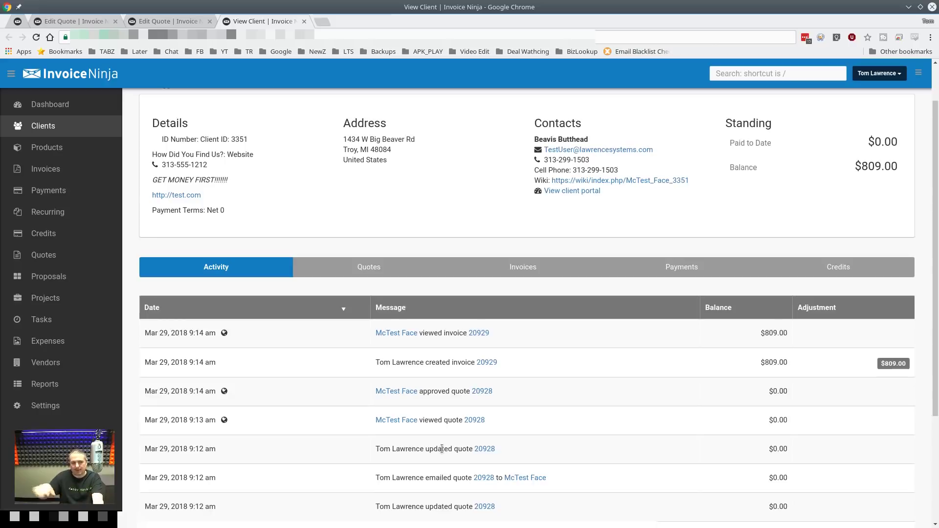
{"action": "scroll", "coordinate": [442, 445], "scroll_direction": "up", "scroll_amount": 2}
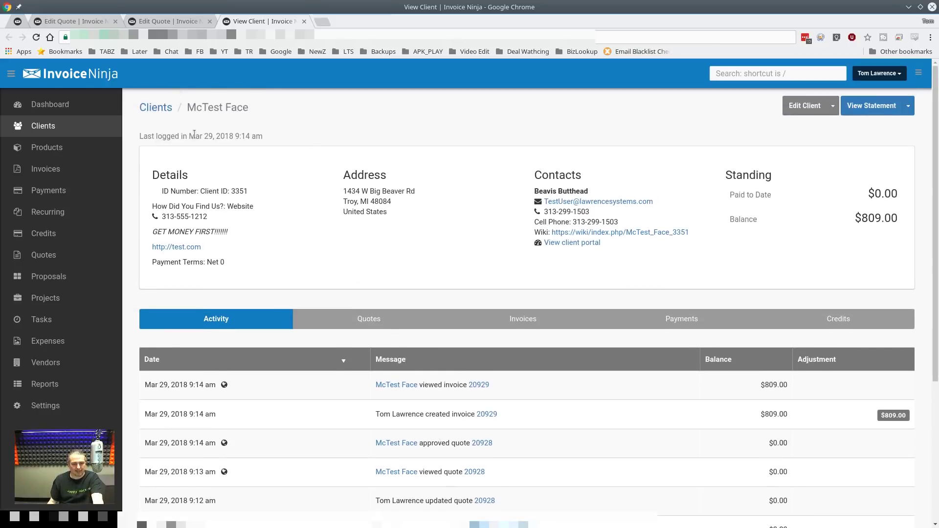